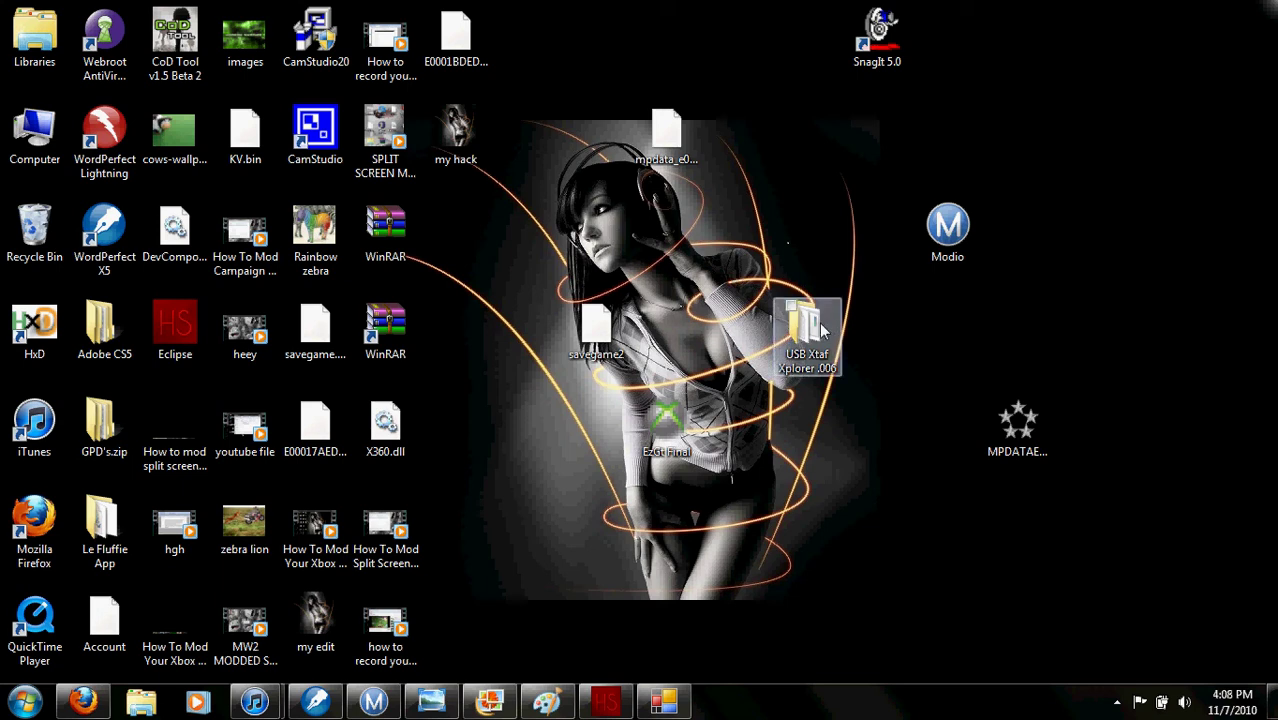
Step: Launch USBXTAFGUI from the USB Xtaf Xplorer .006 folder, try to open the USB device, and quit the program
double_click(820, 330)
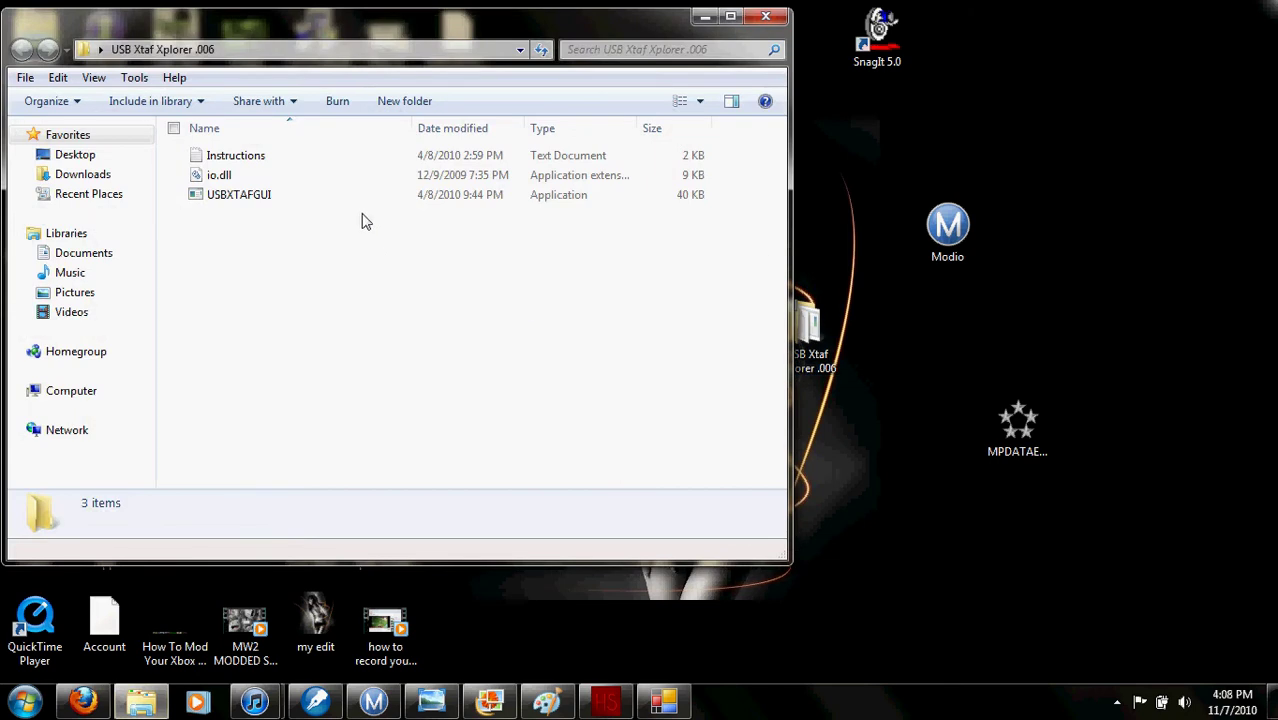
double_click(365, 198)
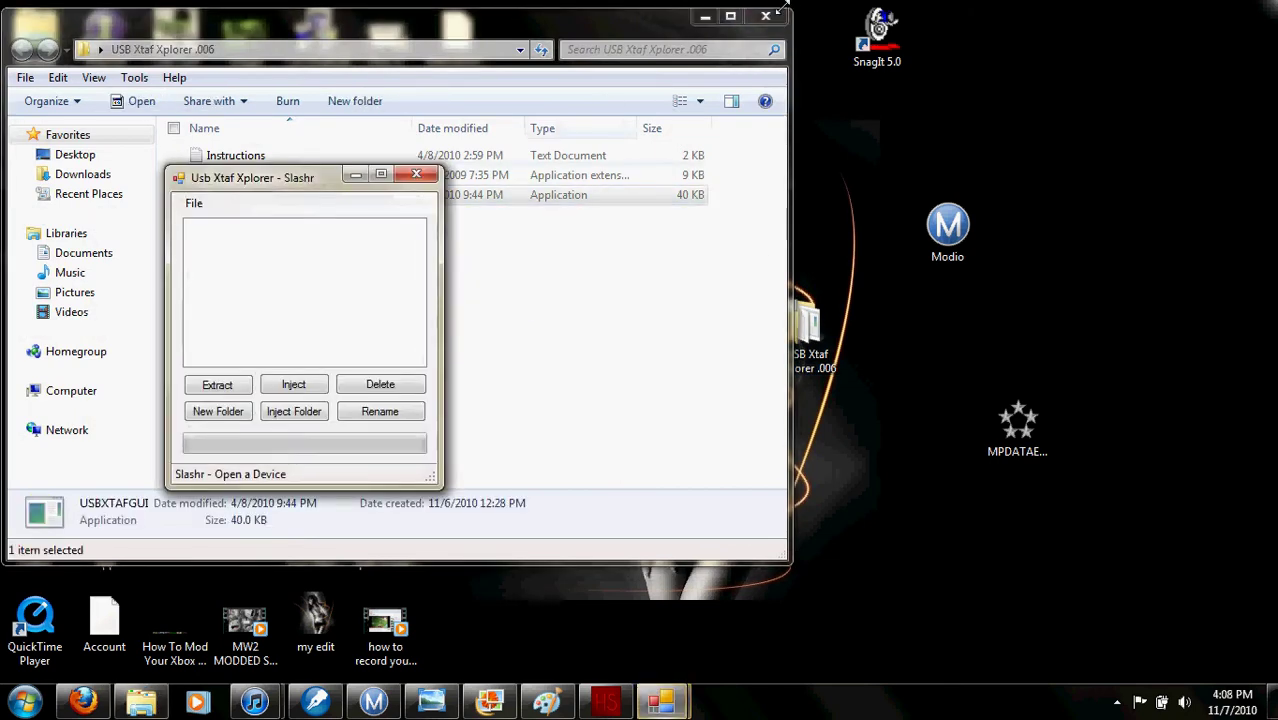
click(766, 16)
click(194, 203)
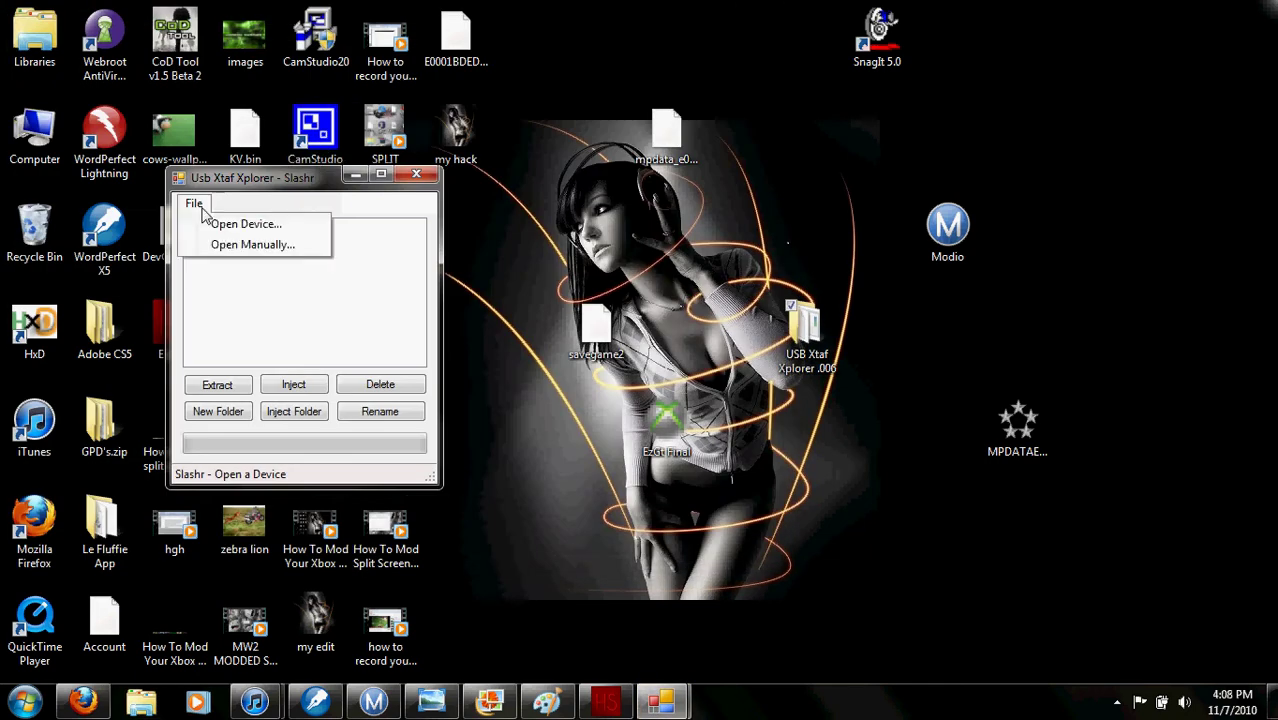
click(224, 224)
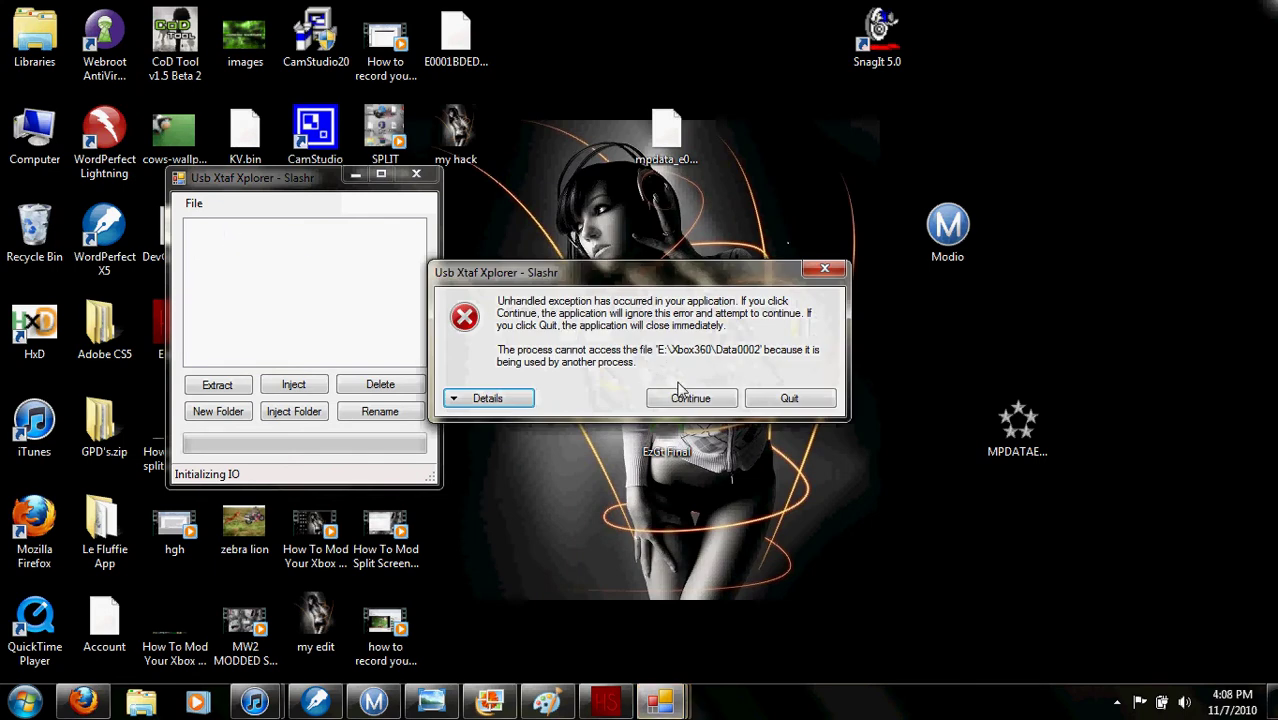
click(789, 398)
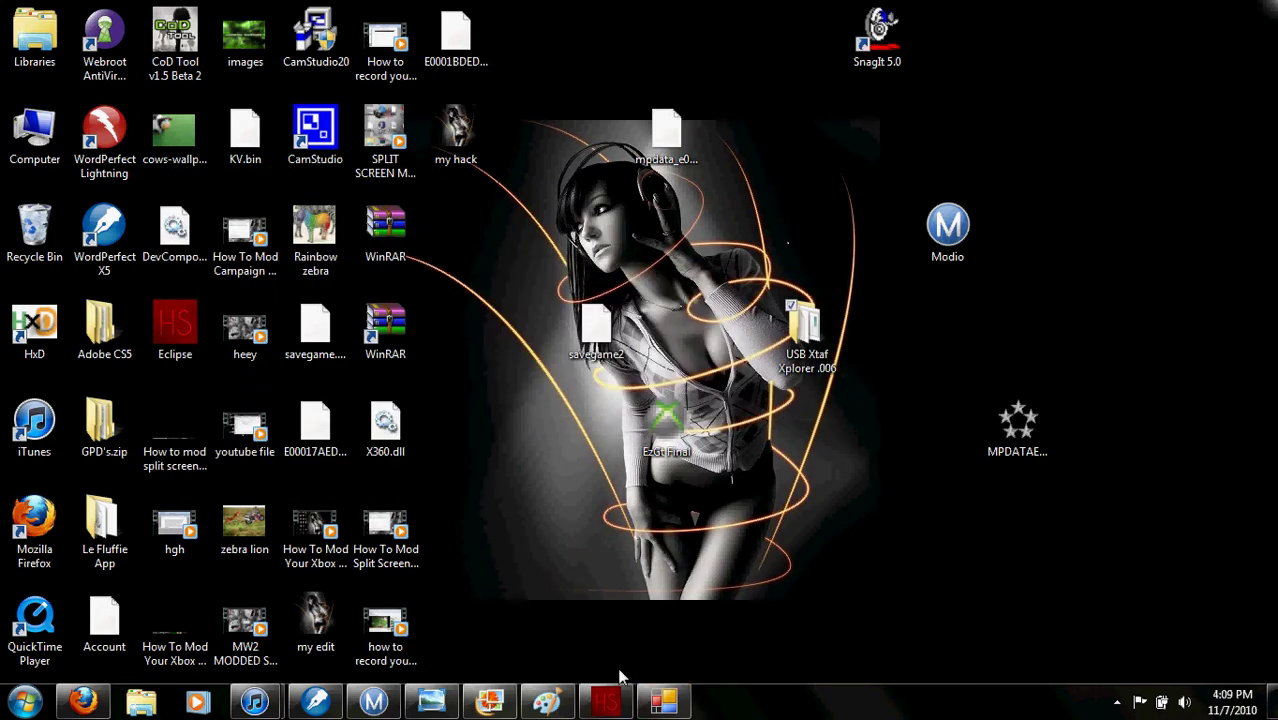
Step: Close the running Eclipse program and switch to the Usb Xtaf Xplorer window that is already open
right_click(608, 700)
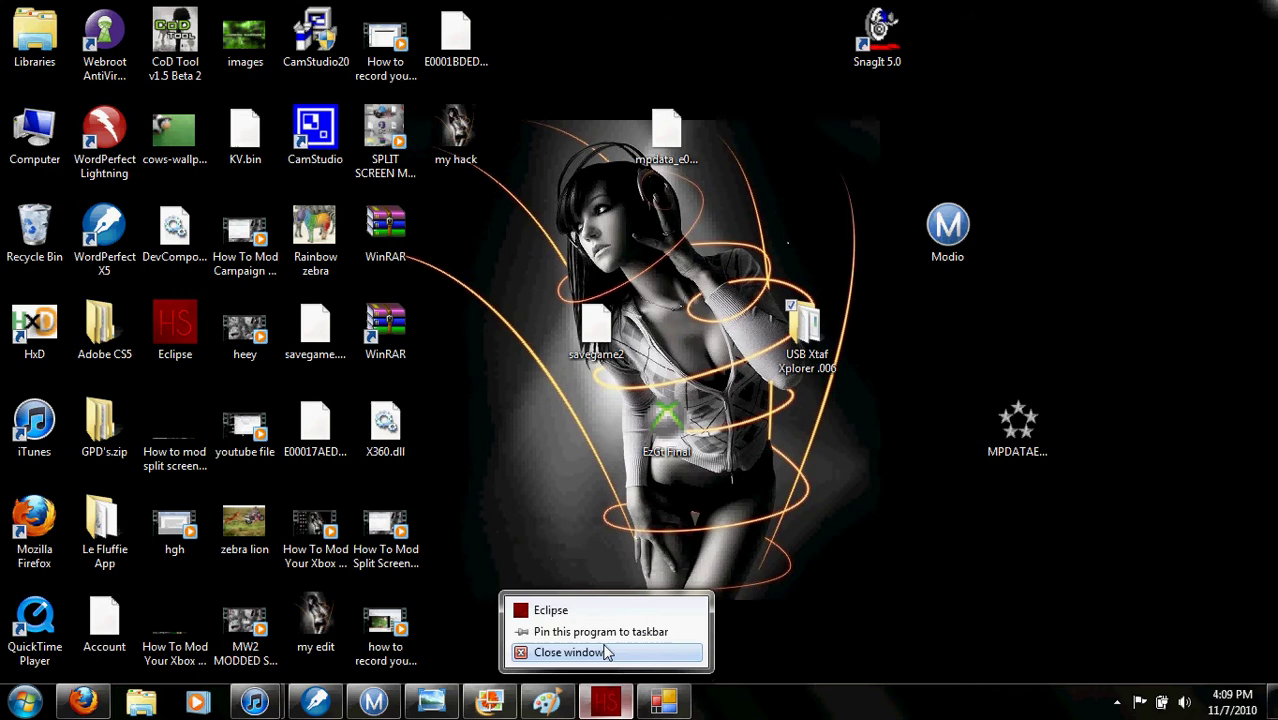
click(604, 650)
click(607, 700)
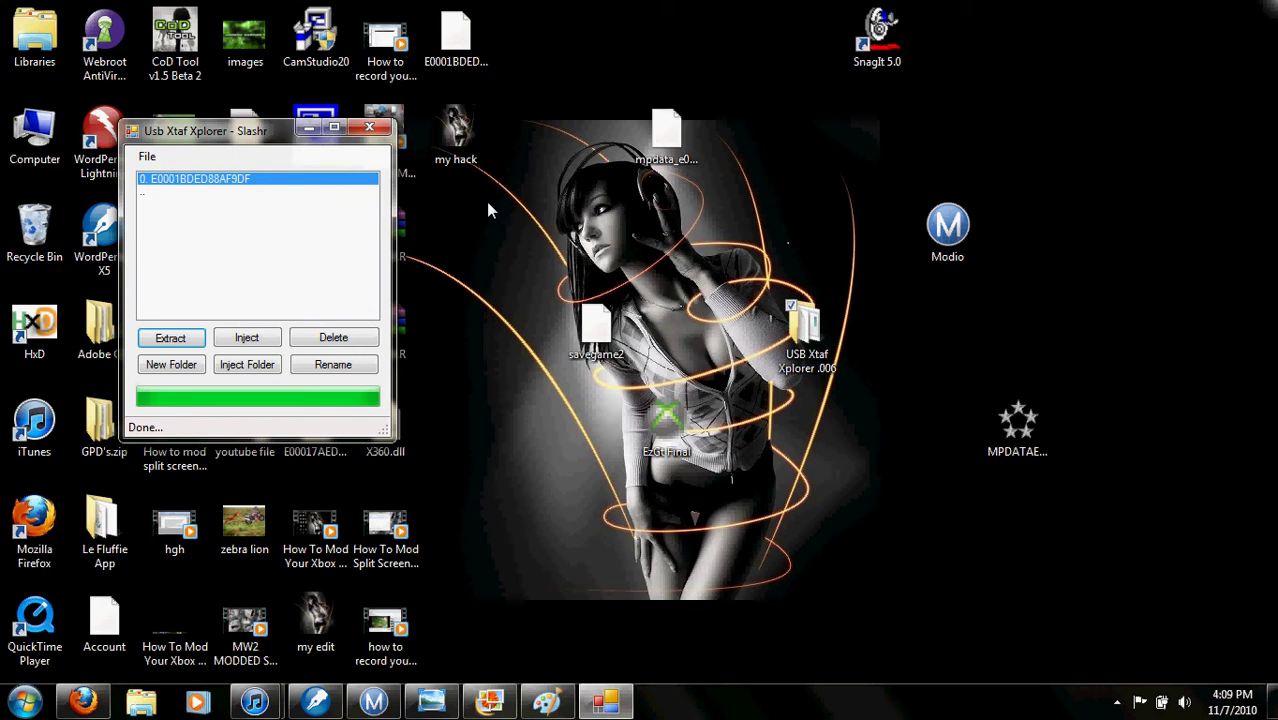
Step: Go up through the parent folders of the USB device until reaching the level that holds the Content folder
double_click(155, 195)
double_click(155, 196)
double_click(153, 195)
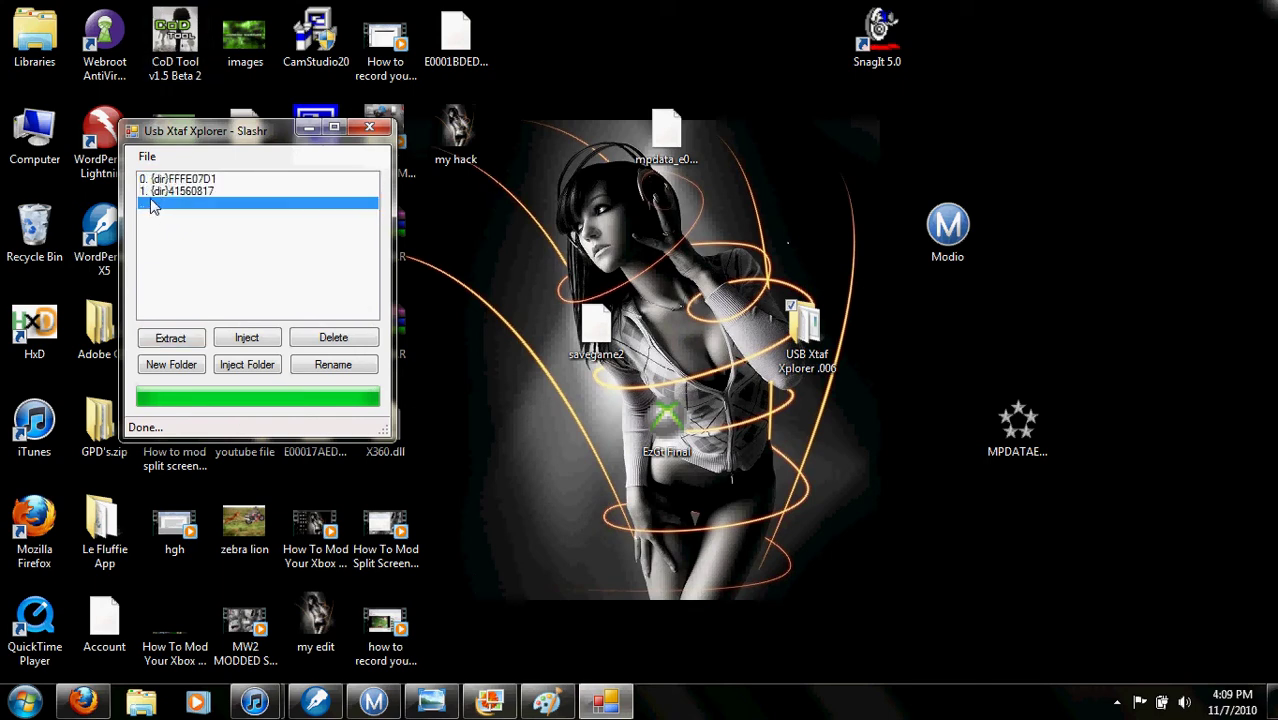
double_click(153, 229)
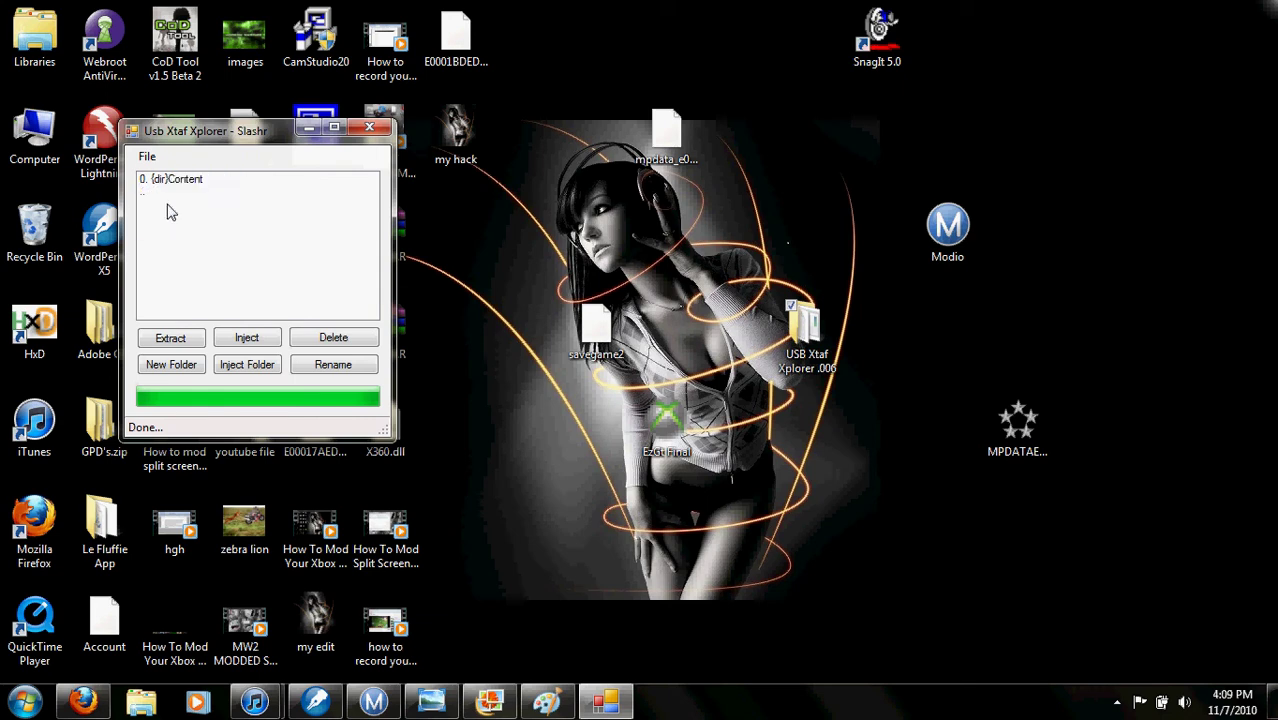
Step: Browse from the Content folder through the profile, game and 00000001 folders down to savegame.svg
double_click(181, 183)
double_click(181, 191)
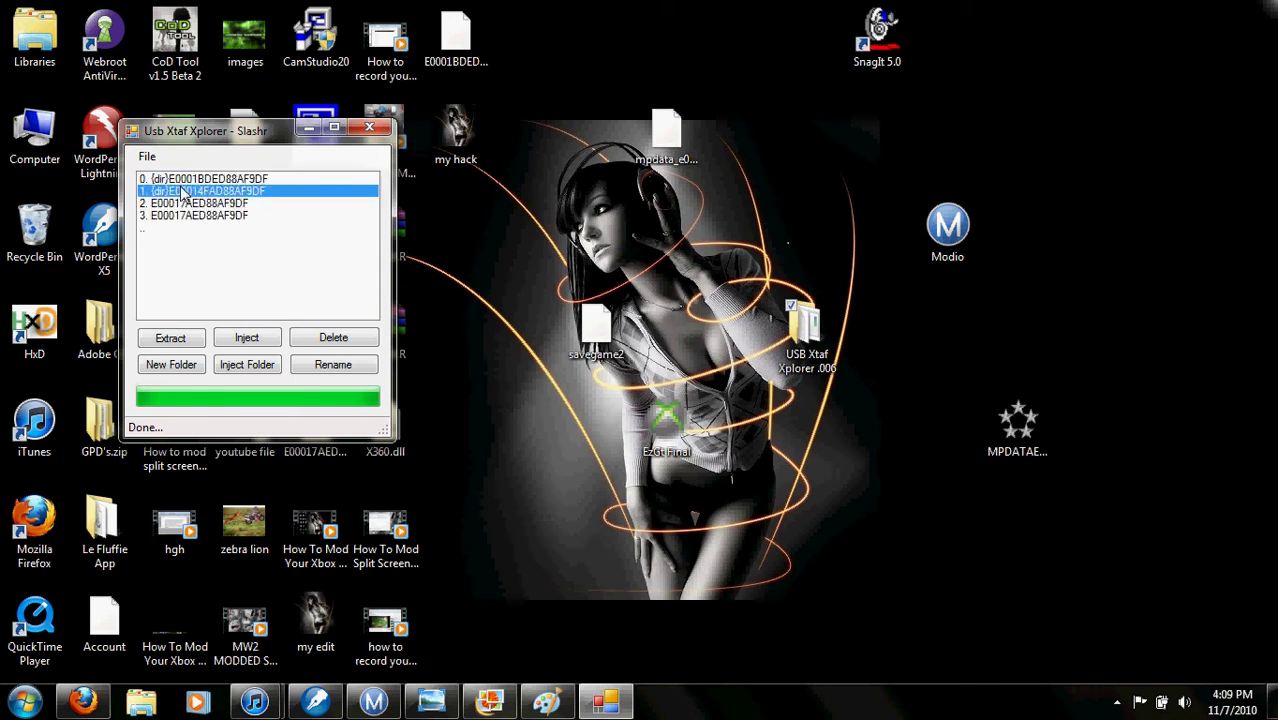
double_click(185, 182)
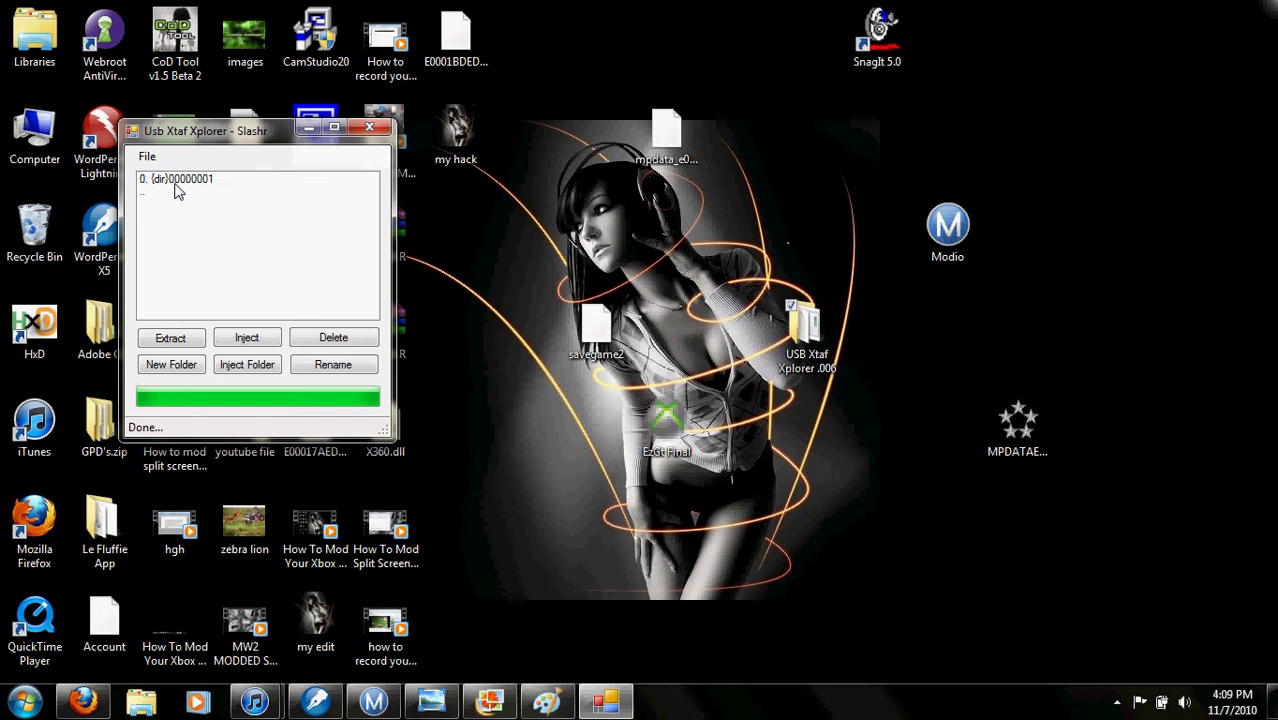
double_click(172, 191)
double_click(170, 191)
click(166, 181)
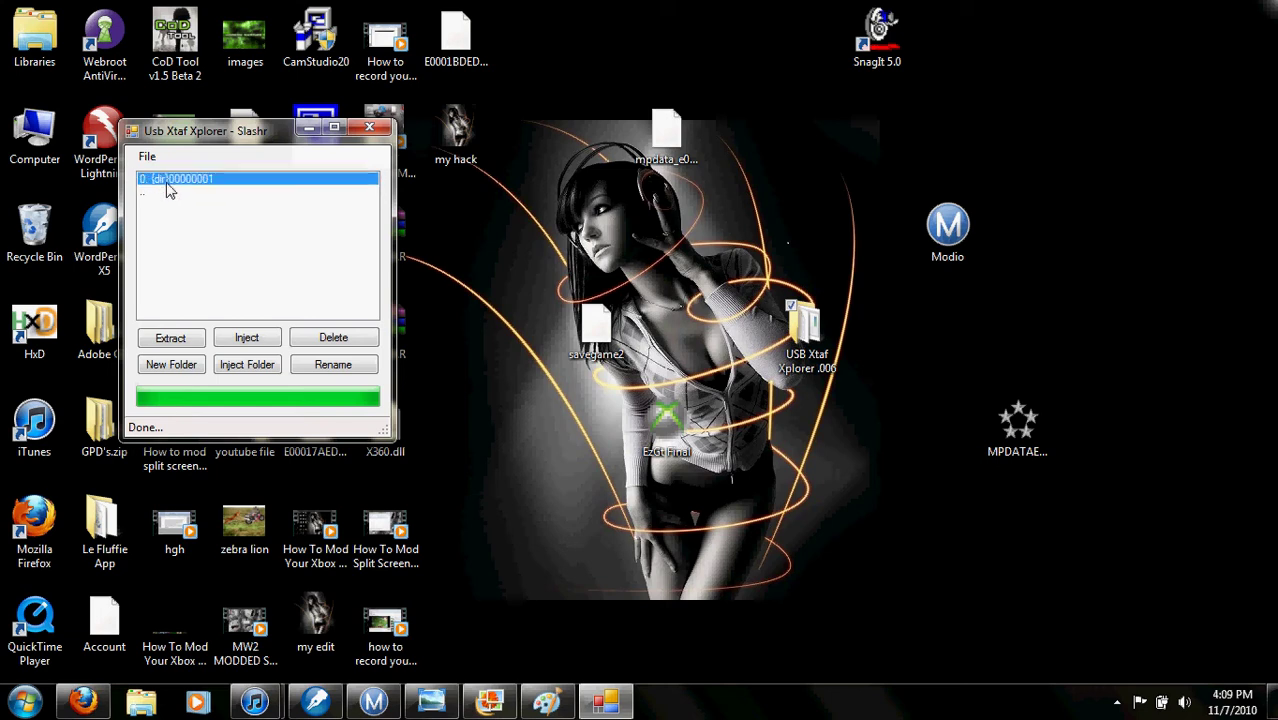
double_click(168, 186)
Step: Start extracting savegame.svg to the Desktop, cancel the save, and close Usb Xtaf Xplorer
click(170, 340)
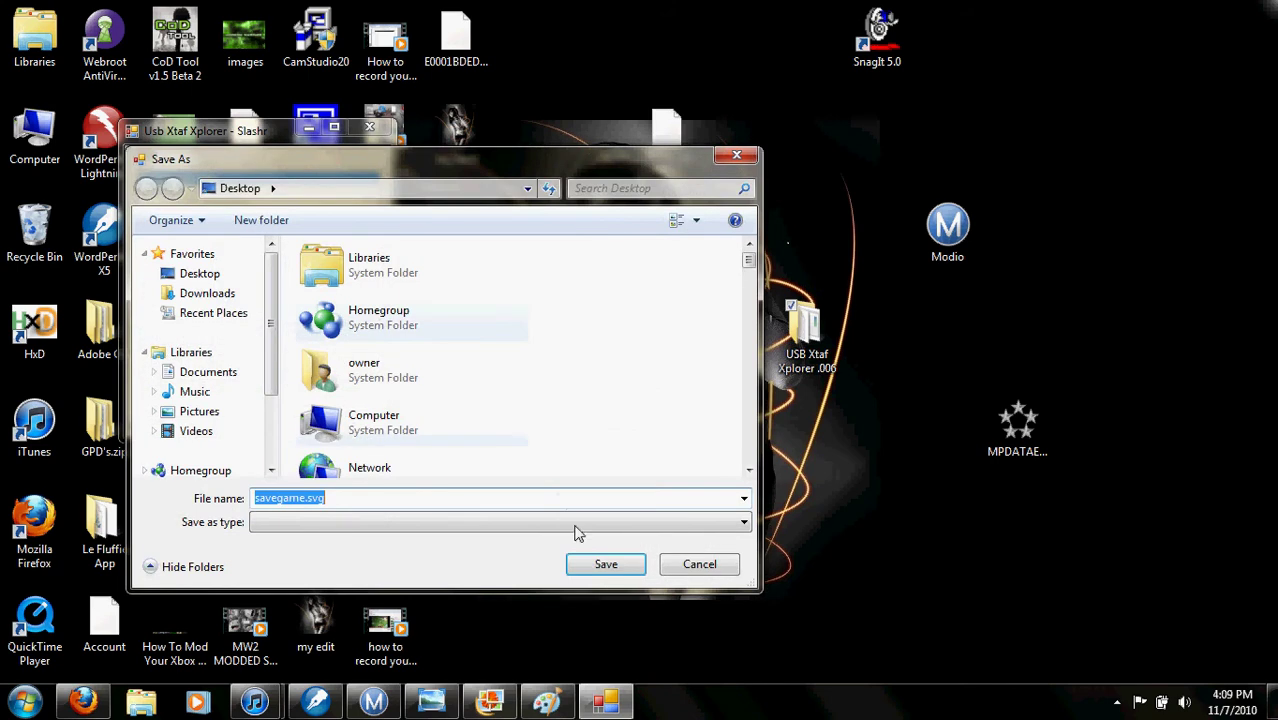
click(740, 157)
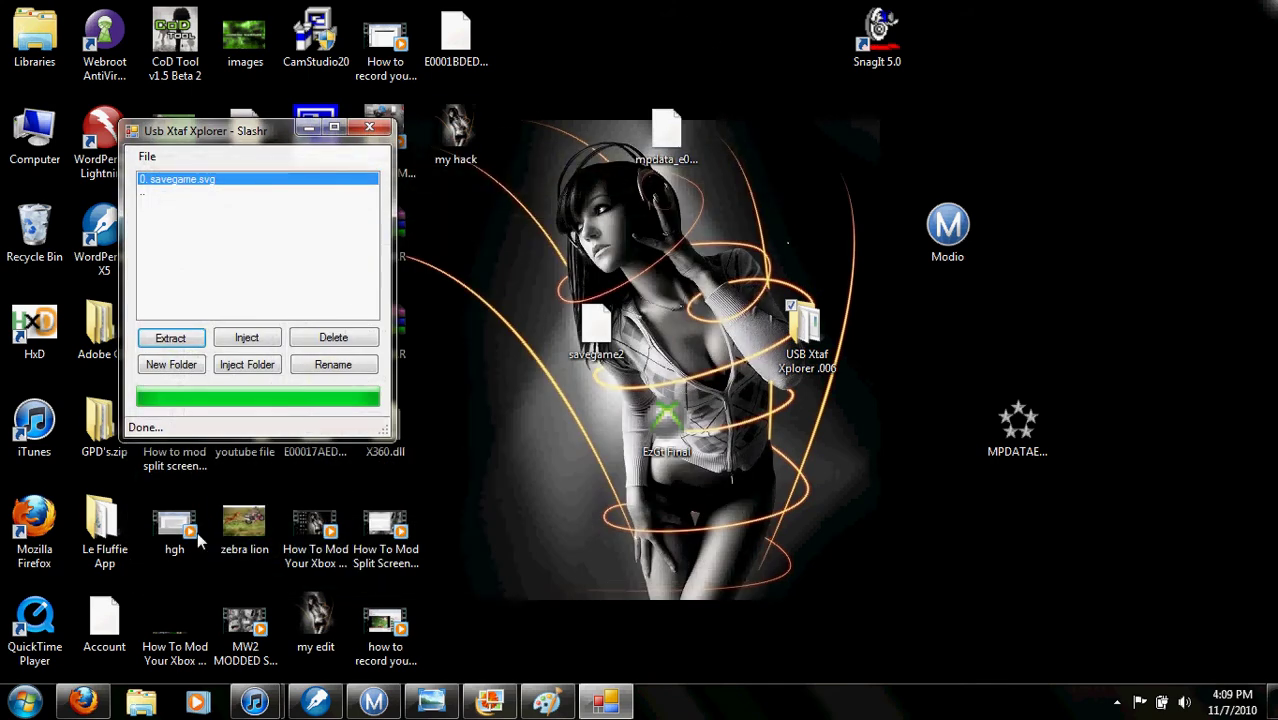
click(369, 125)
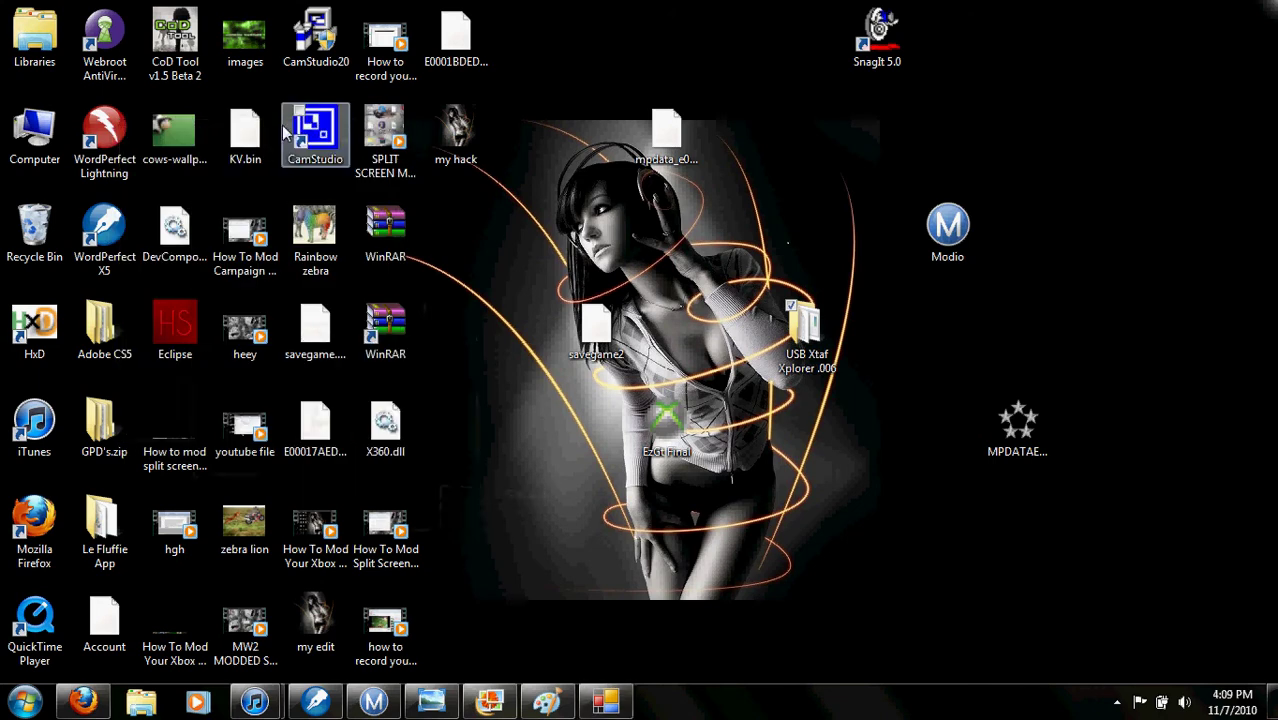
Step: Move the savegame.svg file and the CoD Tool v1.5 Beta 2 shortcut to free spots on the desktop
drag(313, 351, 807, 550)
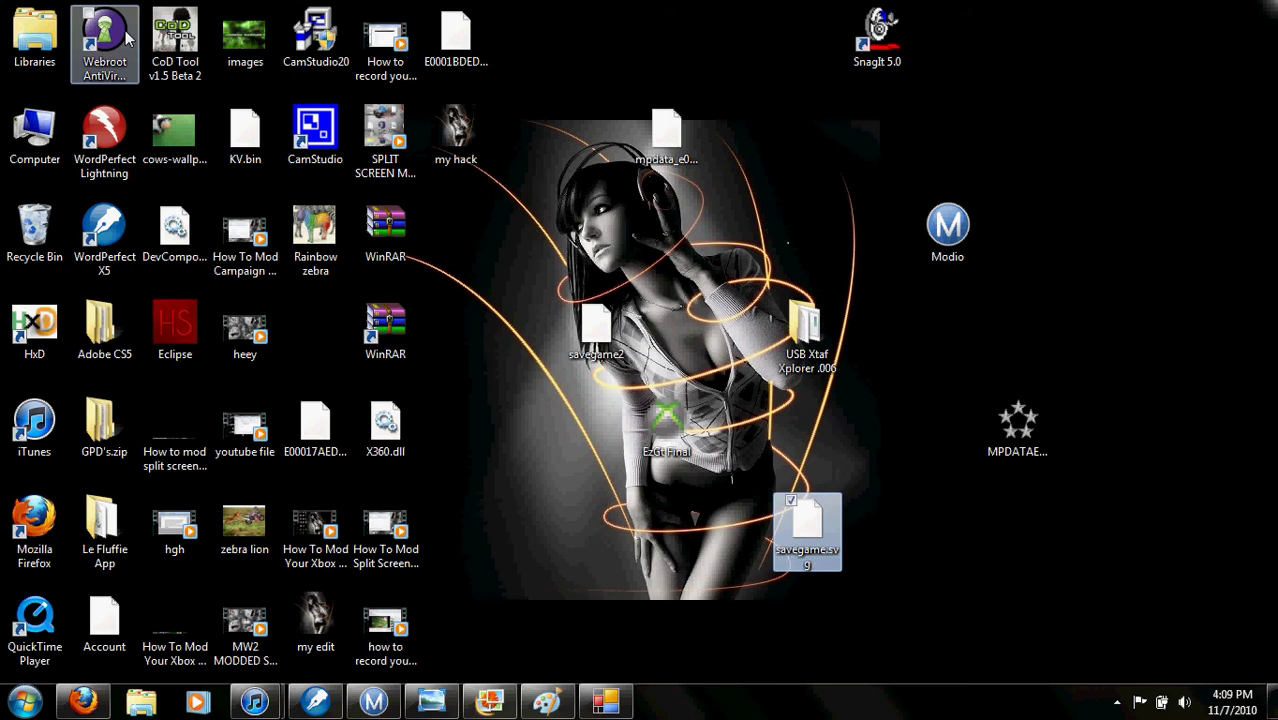
drag(175, 40, 845, 125)
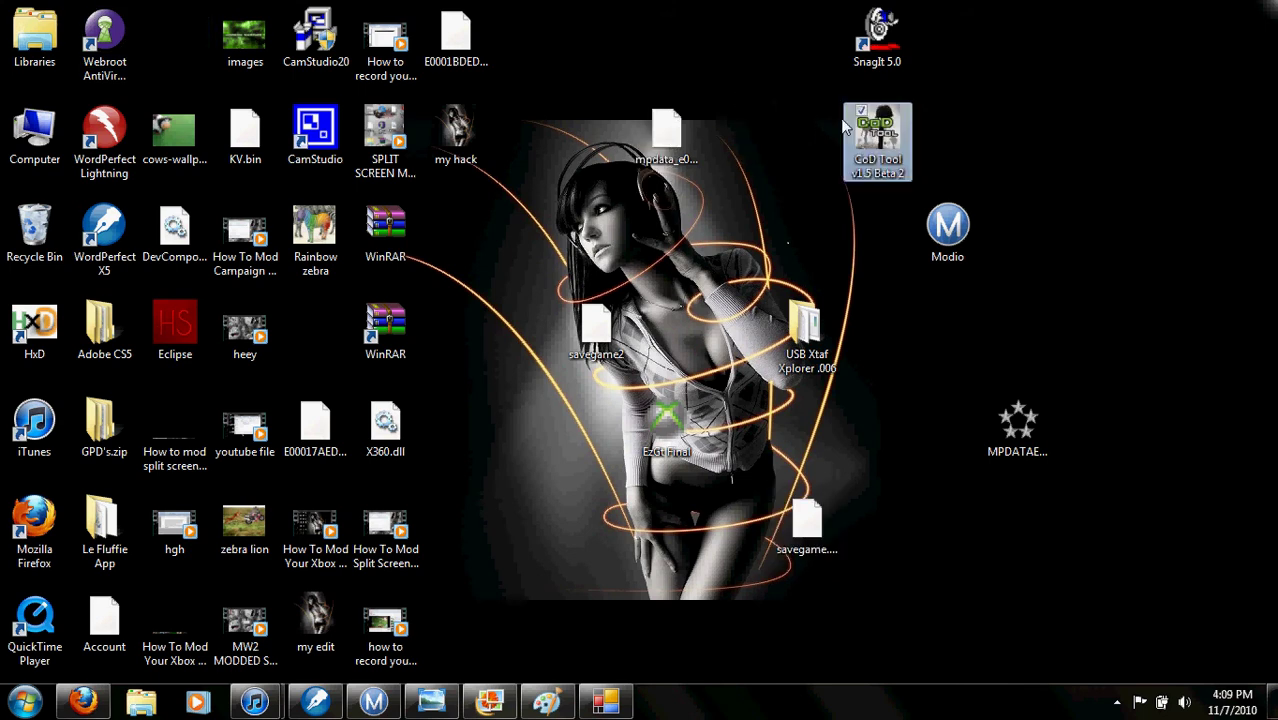
Step: Launch CoD Tool v1.5 Beta 2 and open savegame.svg from the Desktop in it
double_click(890, 140)
click(712, 366)
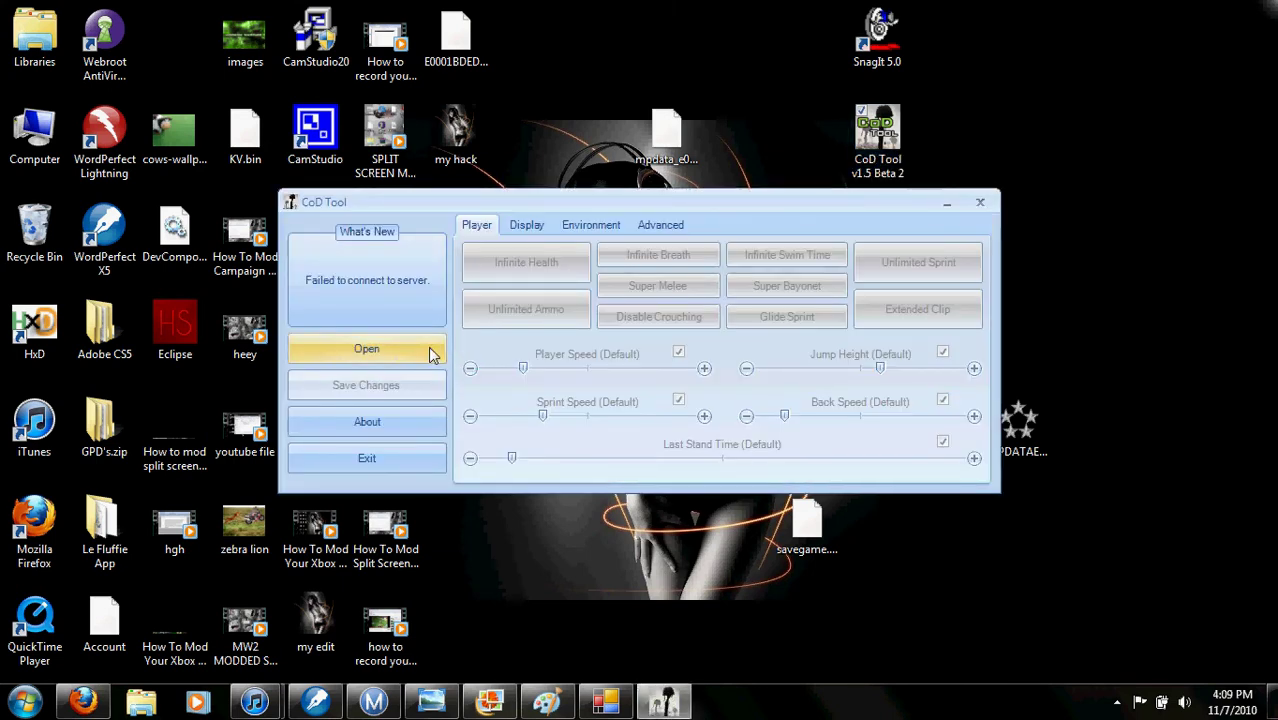
click(430, 353)
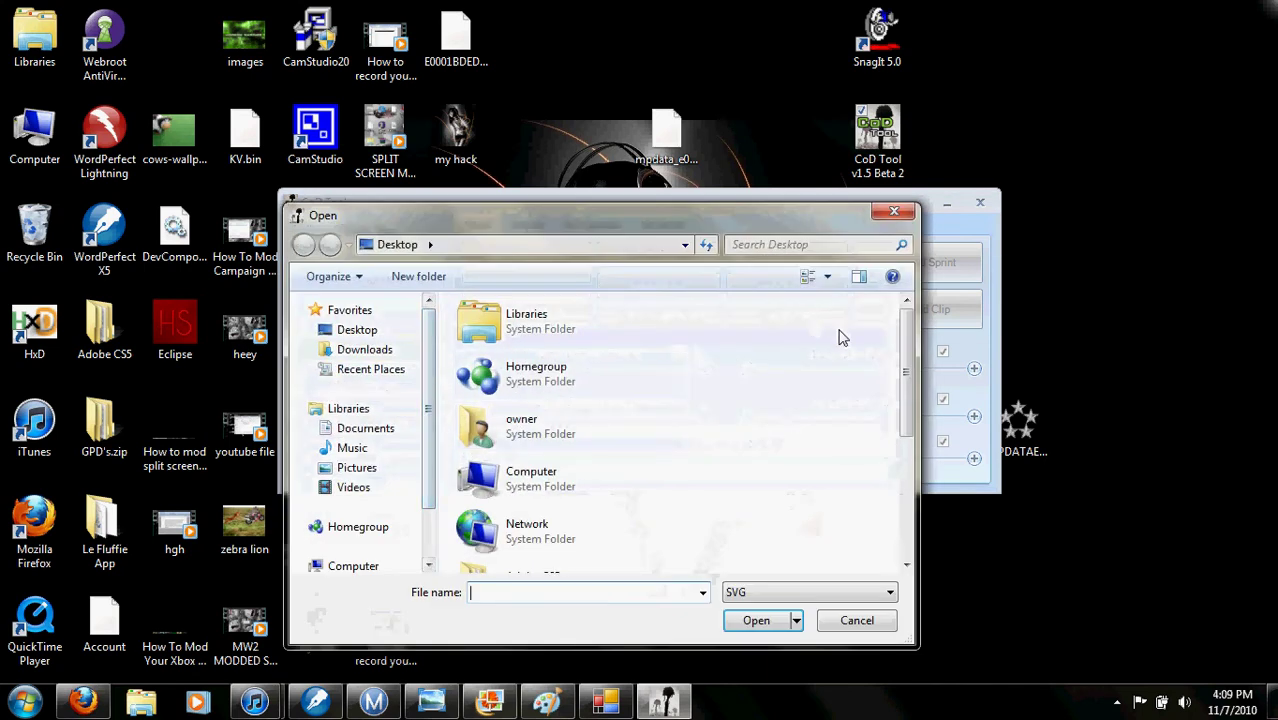
drag(904, 375, 916, 495)
double_click(626, 532)
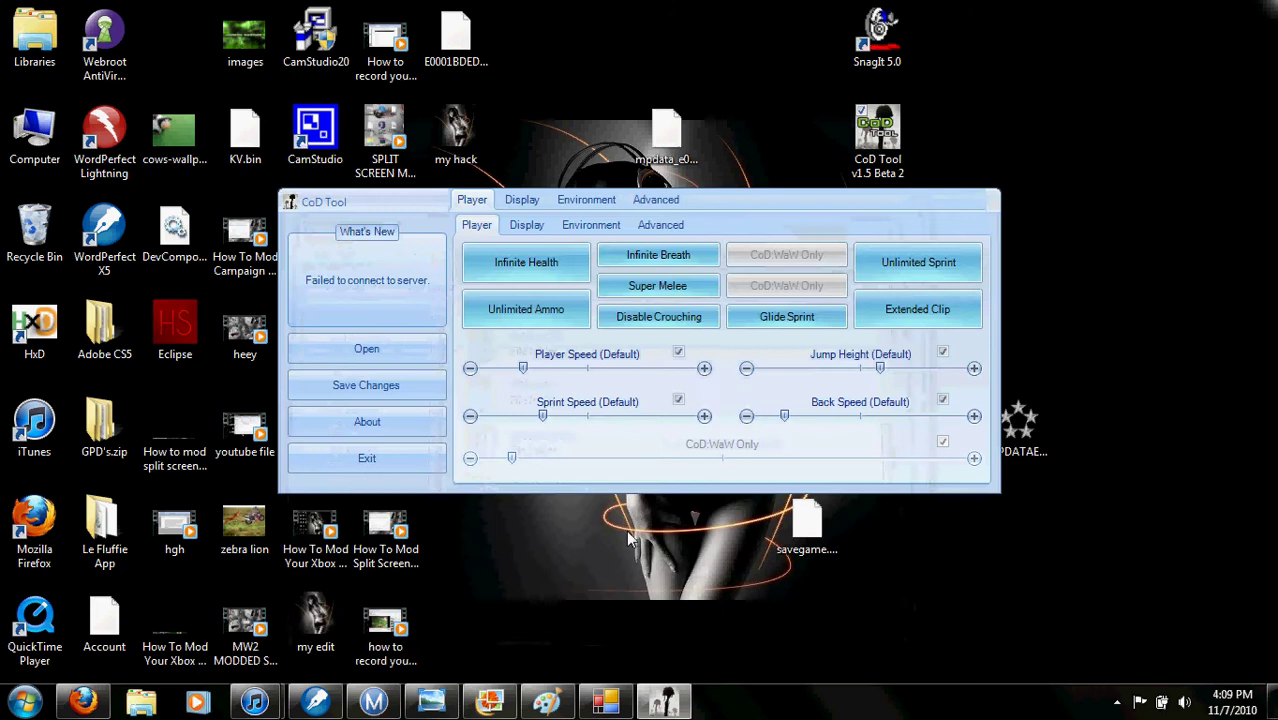
Step: Enable the player mods Infinite Health, Unlimited Ammo, Super Melee, Infinite Breath, Glide Sprint, Unlimited Sprint and Extended Clip
click(510, 268)
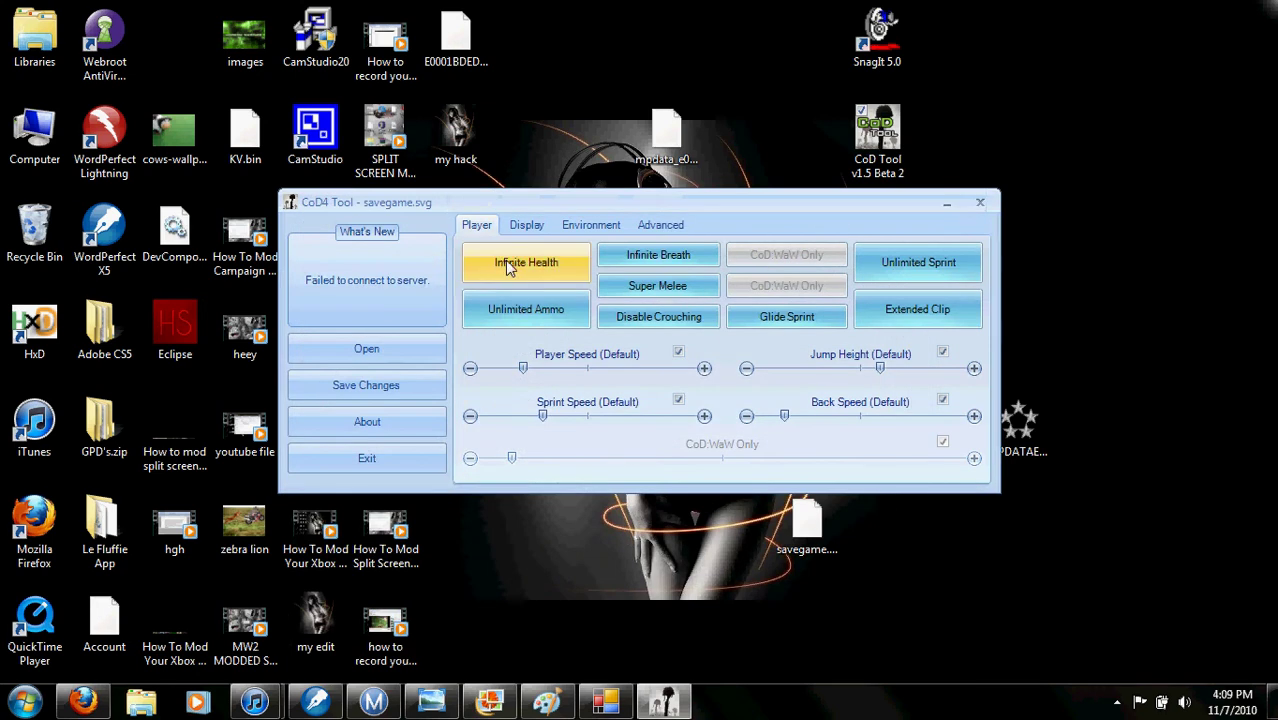
click(535, 316)
click(622, 286)
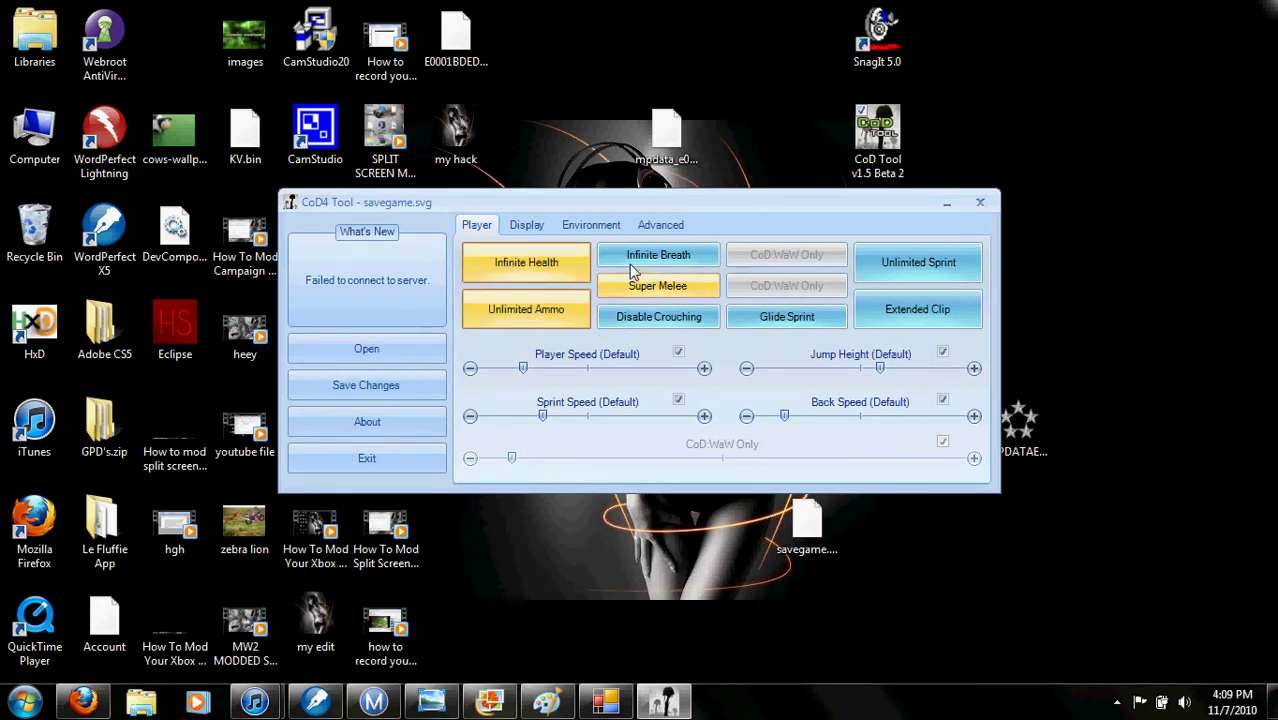
click(632, 272)
click(783, 305)
click(945, 272)
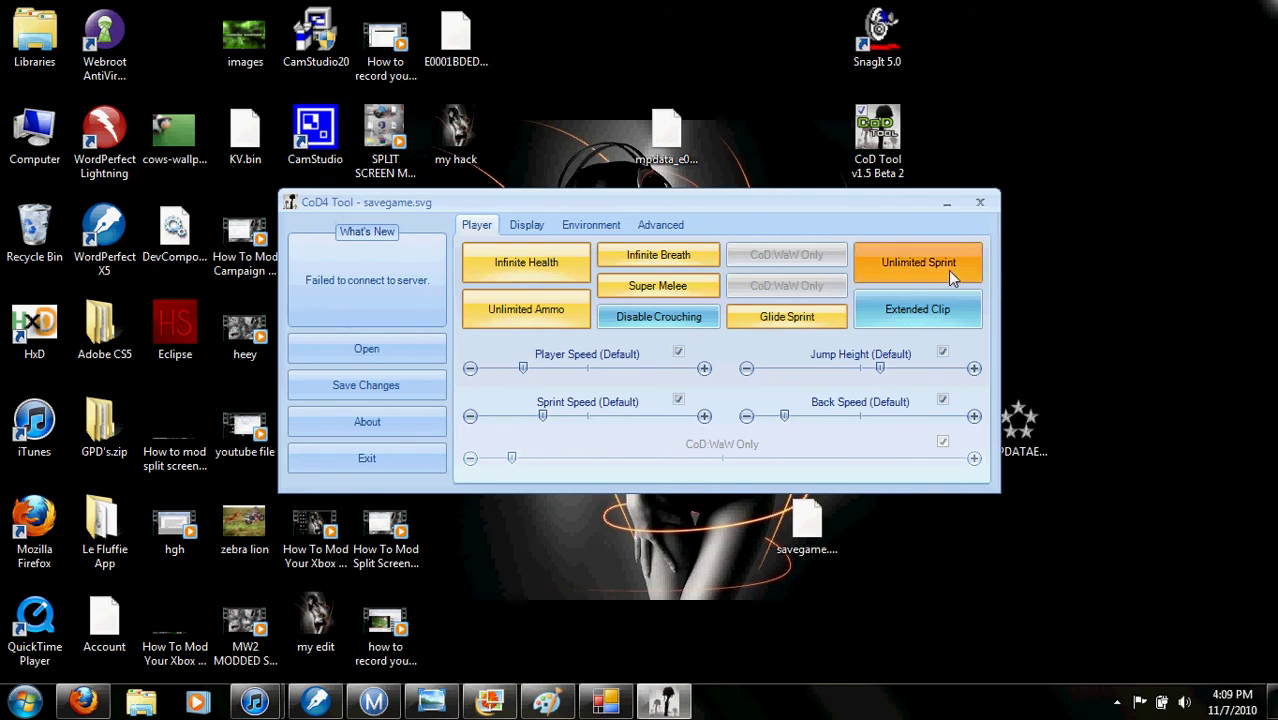
click(948, 298)
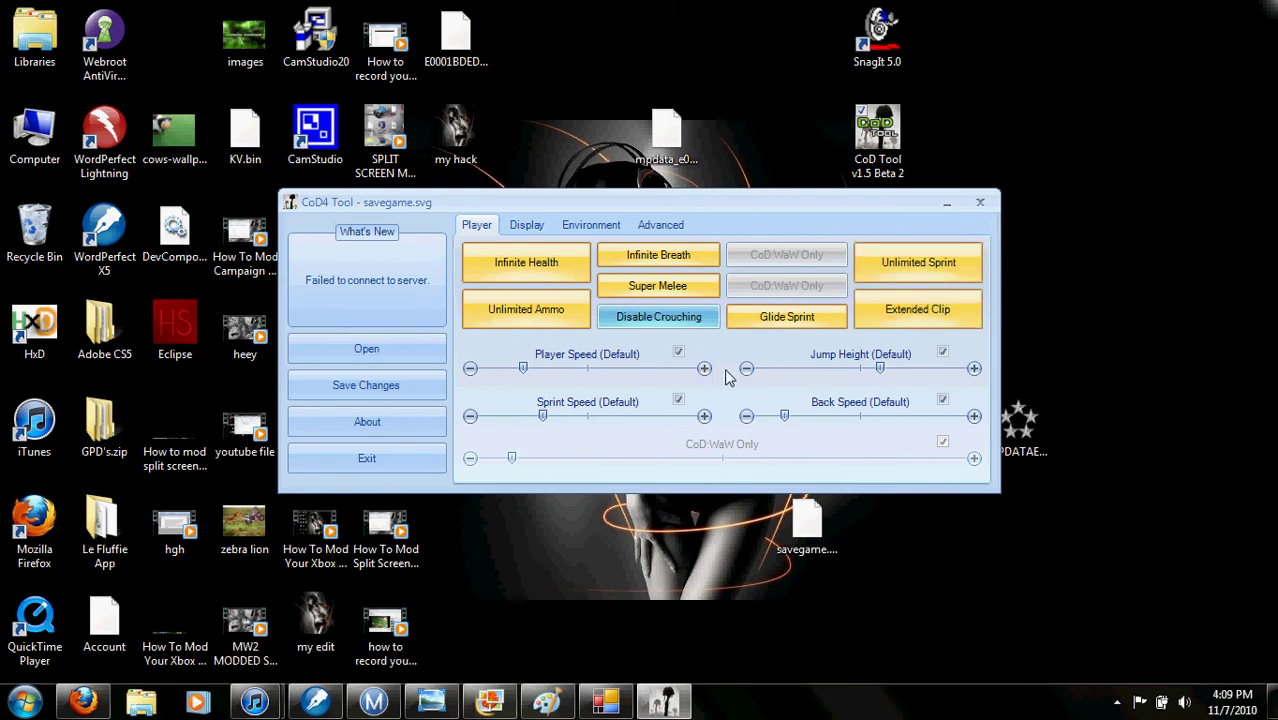
Step: Set Player Speed to 999, Jump Height to 999, Sprint Speed to 5.0 and Back Speed to 0.1
drag(523, 369, 690, 369)
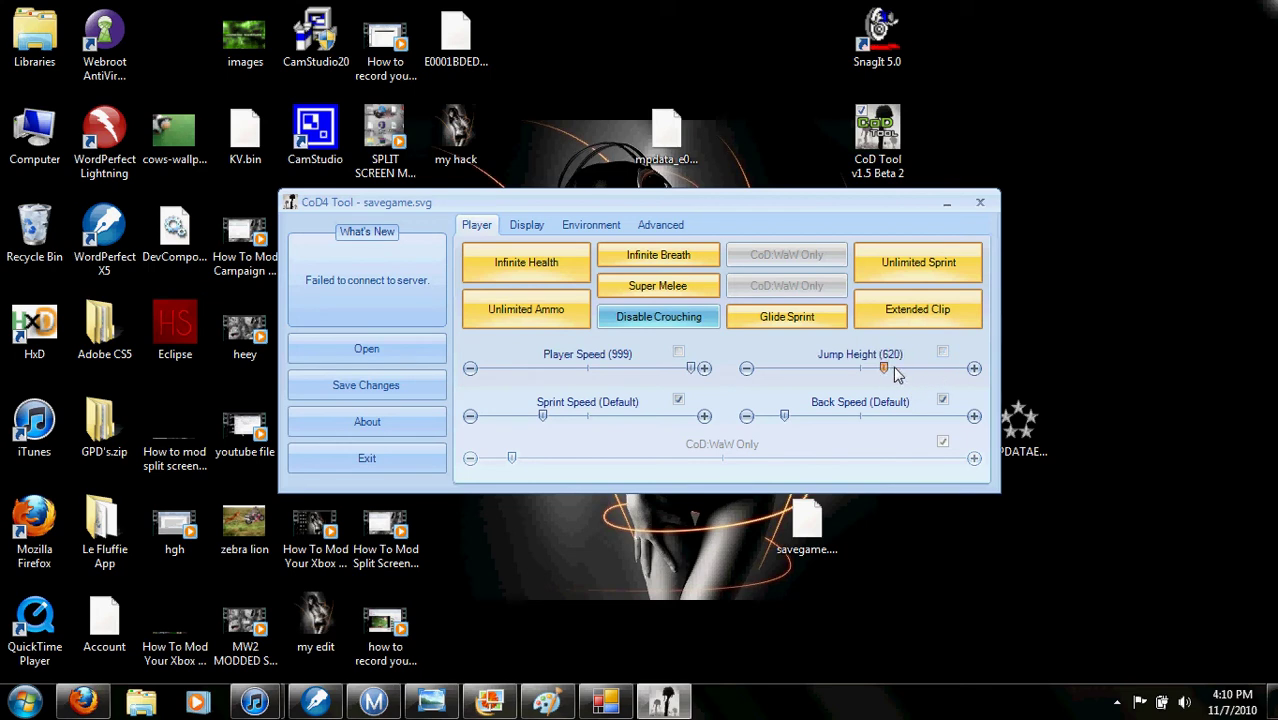
drag(543, 417, 691, 417)
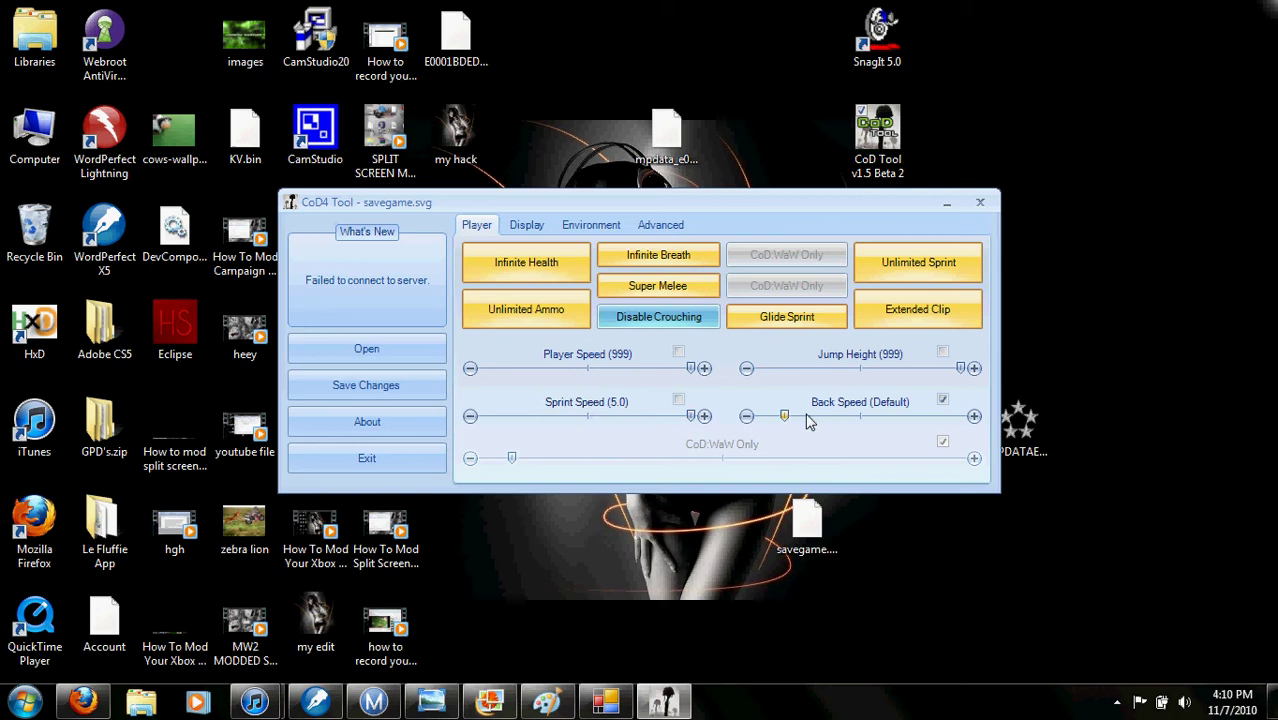
drag(786, 418, 760, 418)
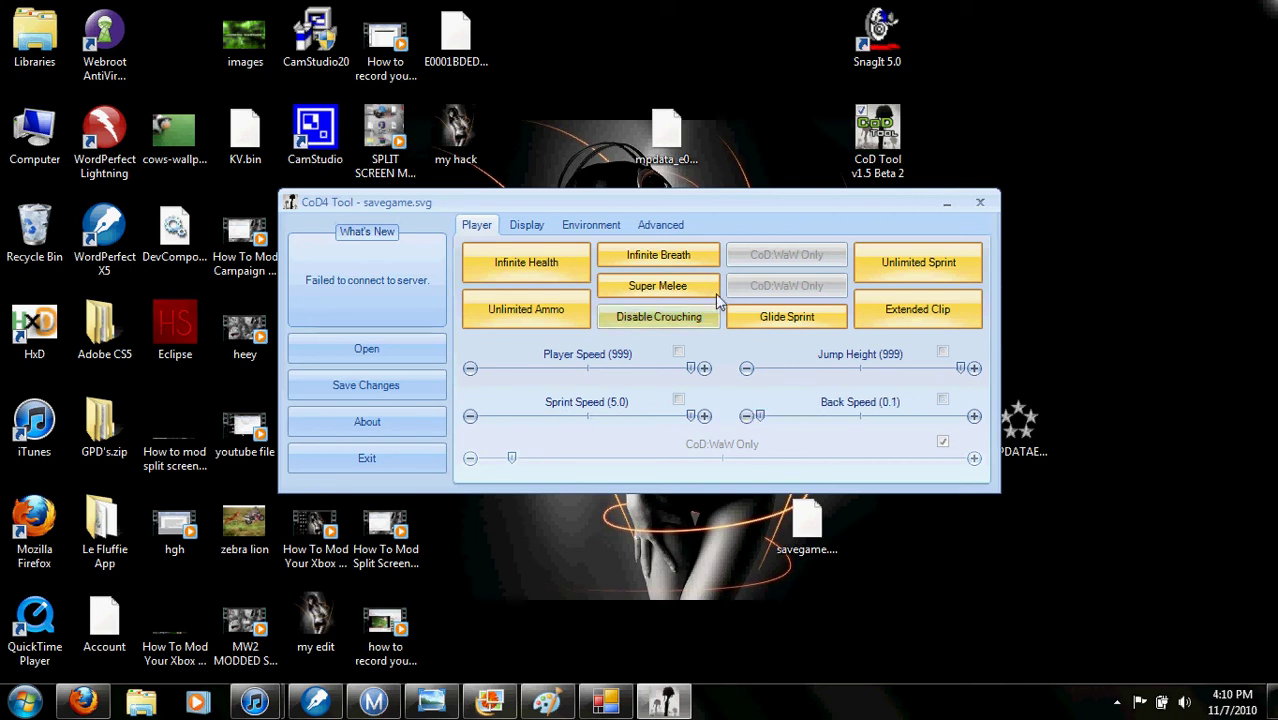
Step: Enable the display mods Hide Ammo Counter, Hide "No Ammo" Text and Laser Dot Sight
click(542, 230)
click(540, 262)
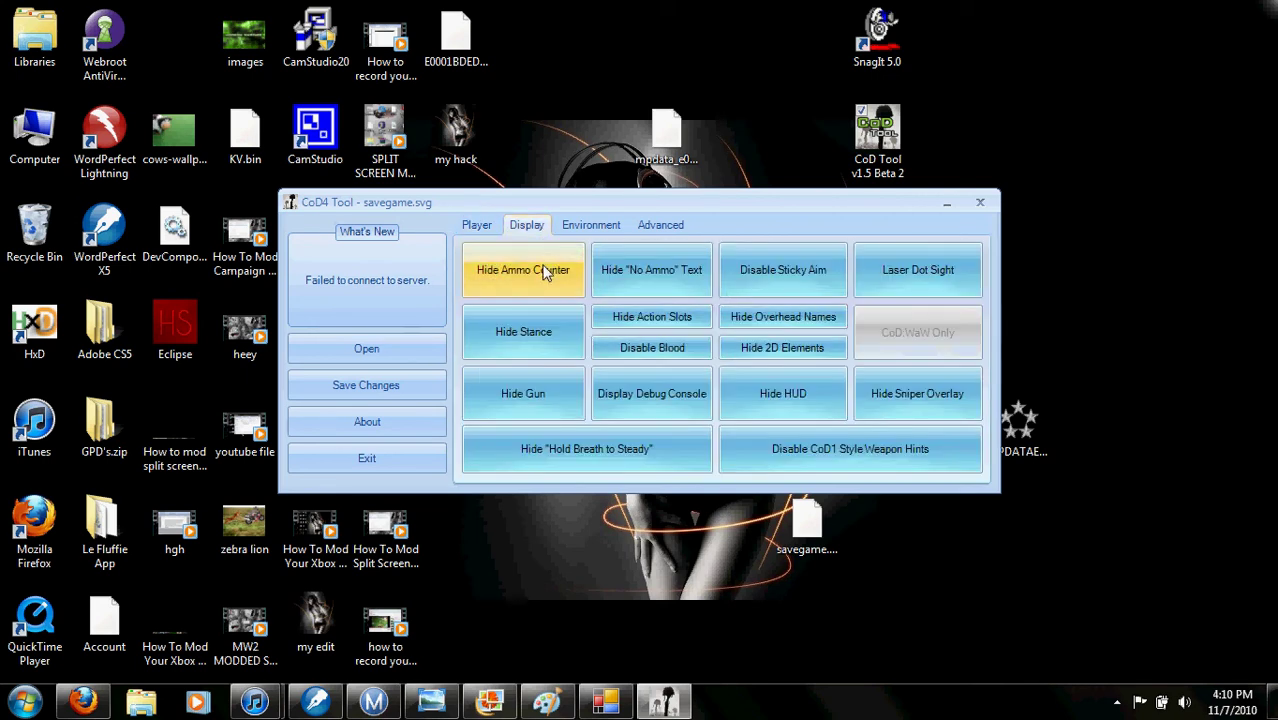
click(632, 264)
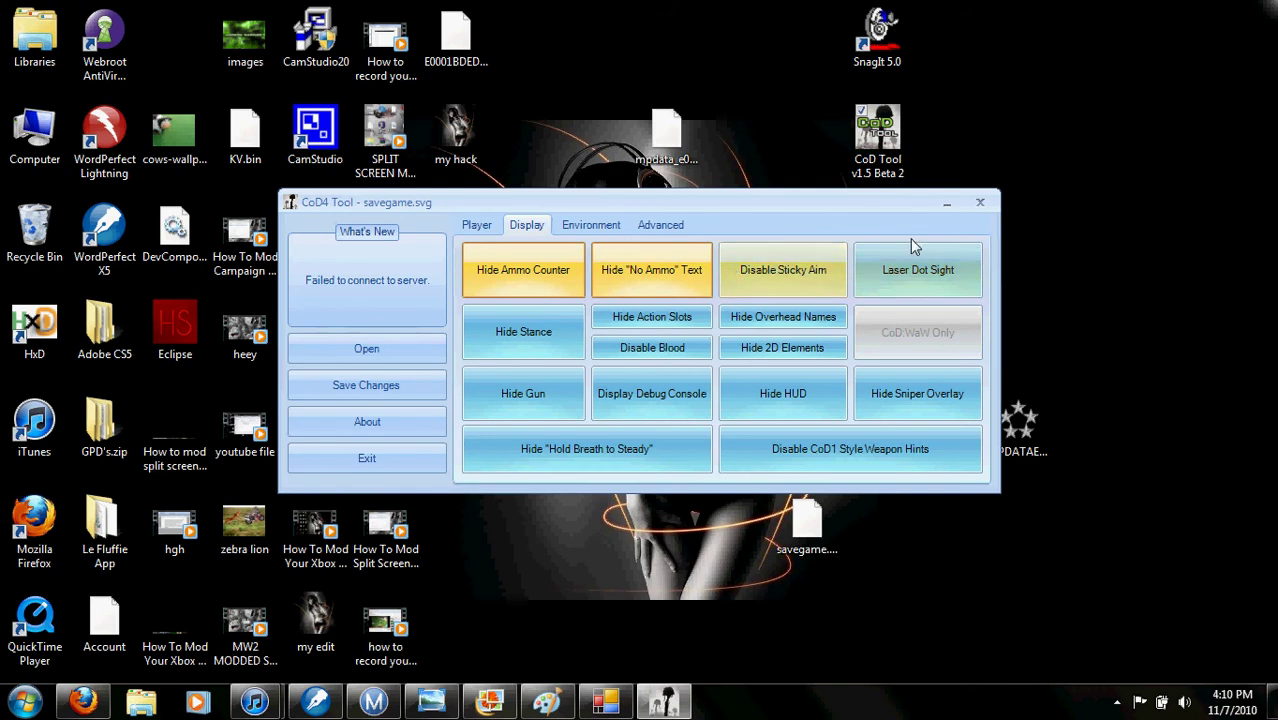
click(893, 266)
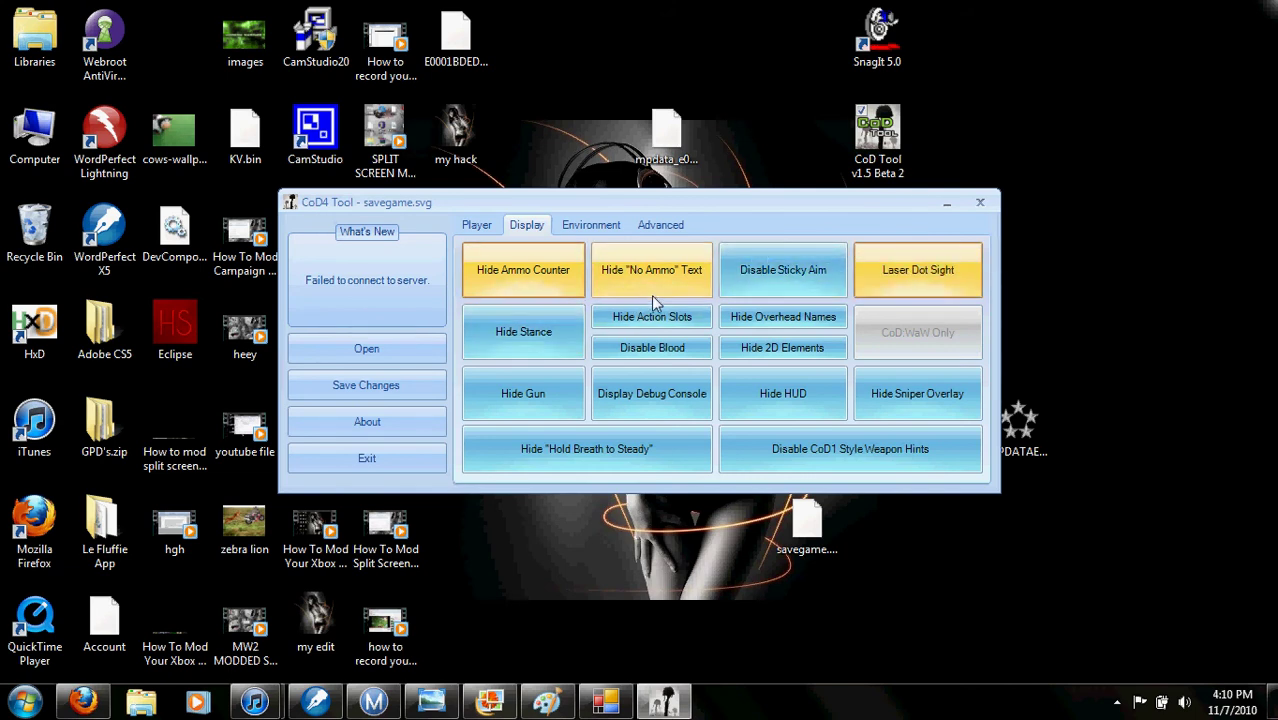
click(686, 352)
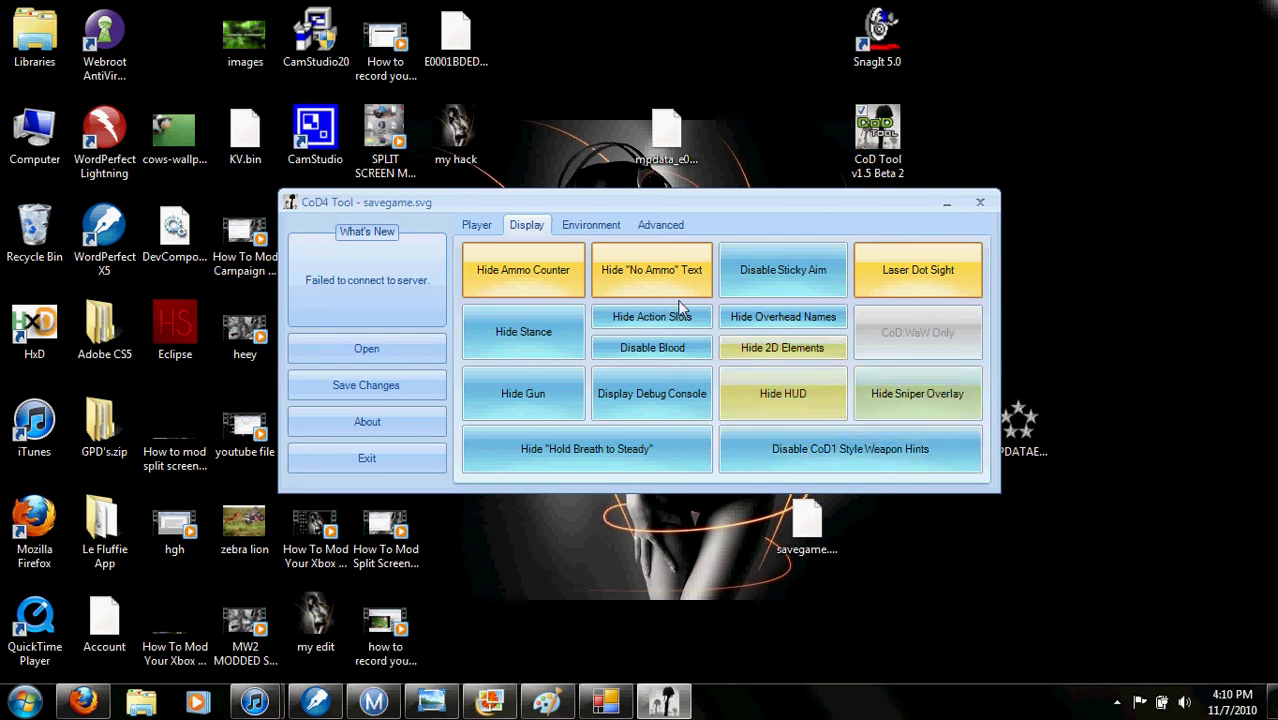
click(588, 224)
click(528, 224)
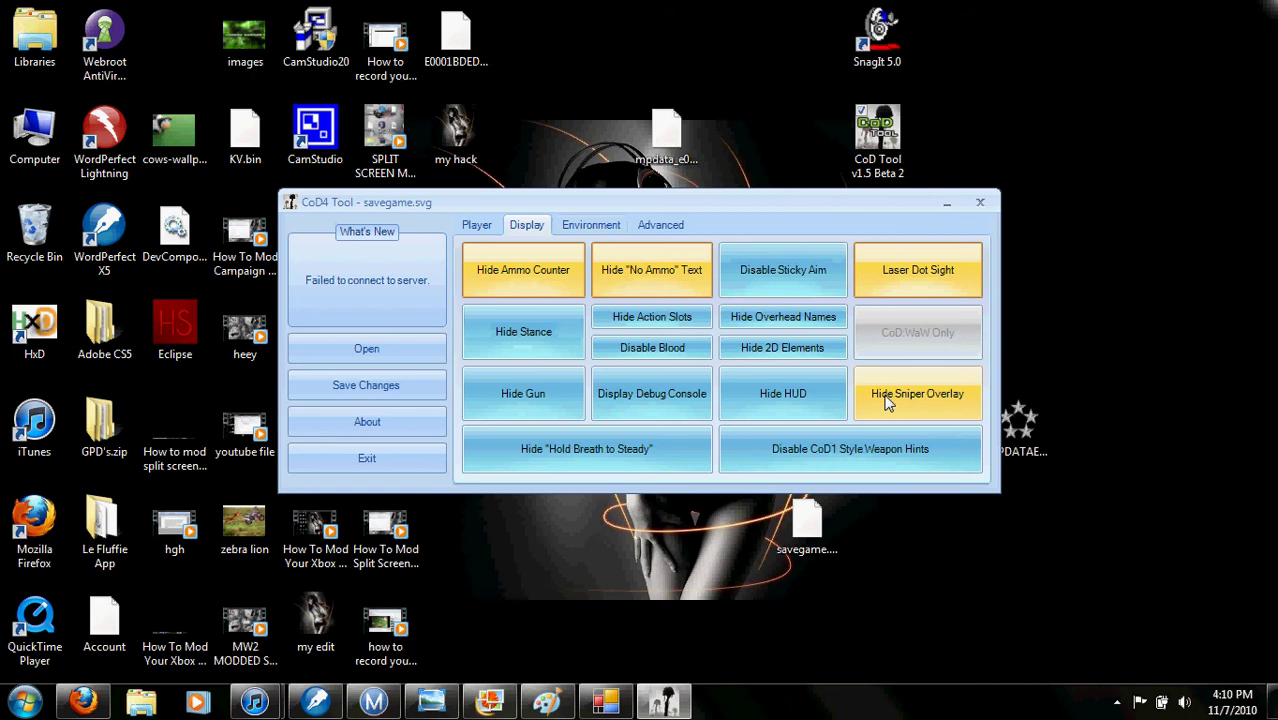
Step: Enable the environment mods Disable Fog and Disable Water
click(609, 228)
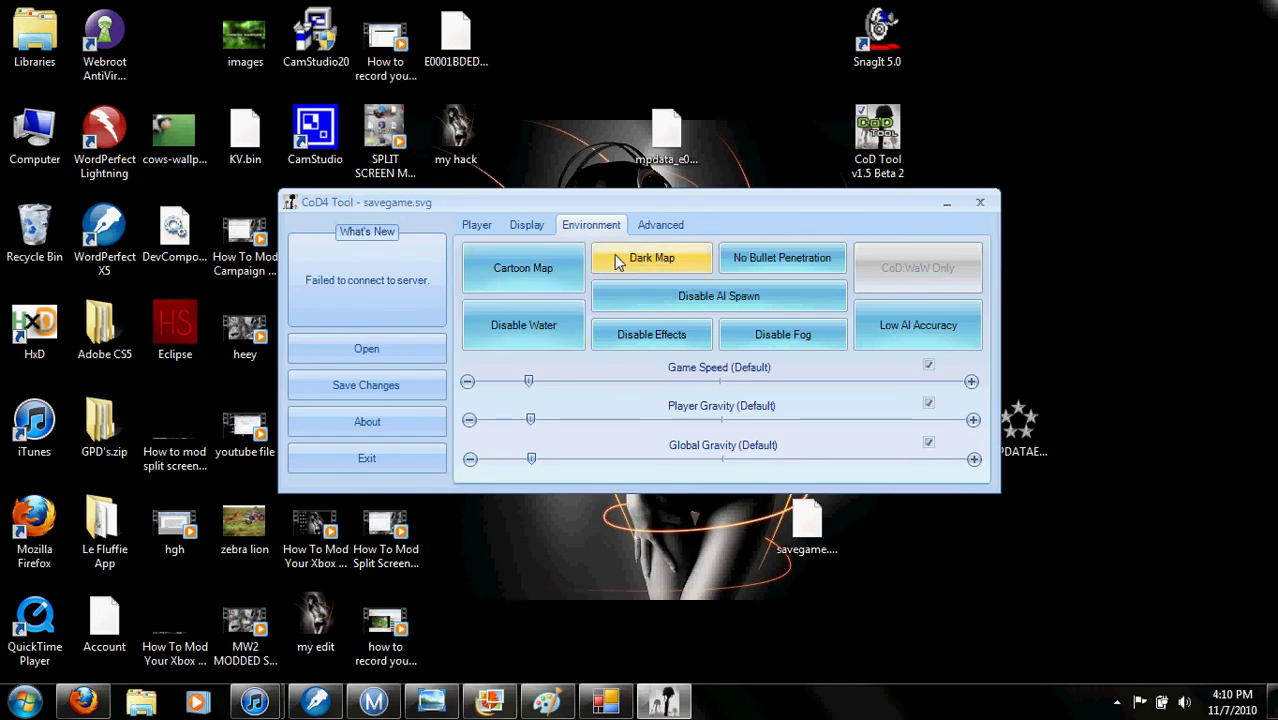
click(672, 297)
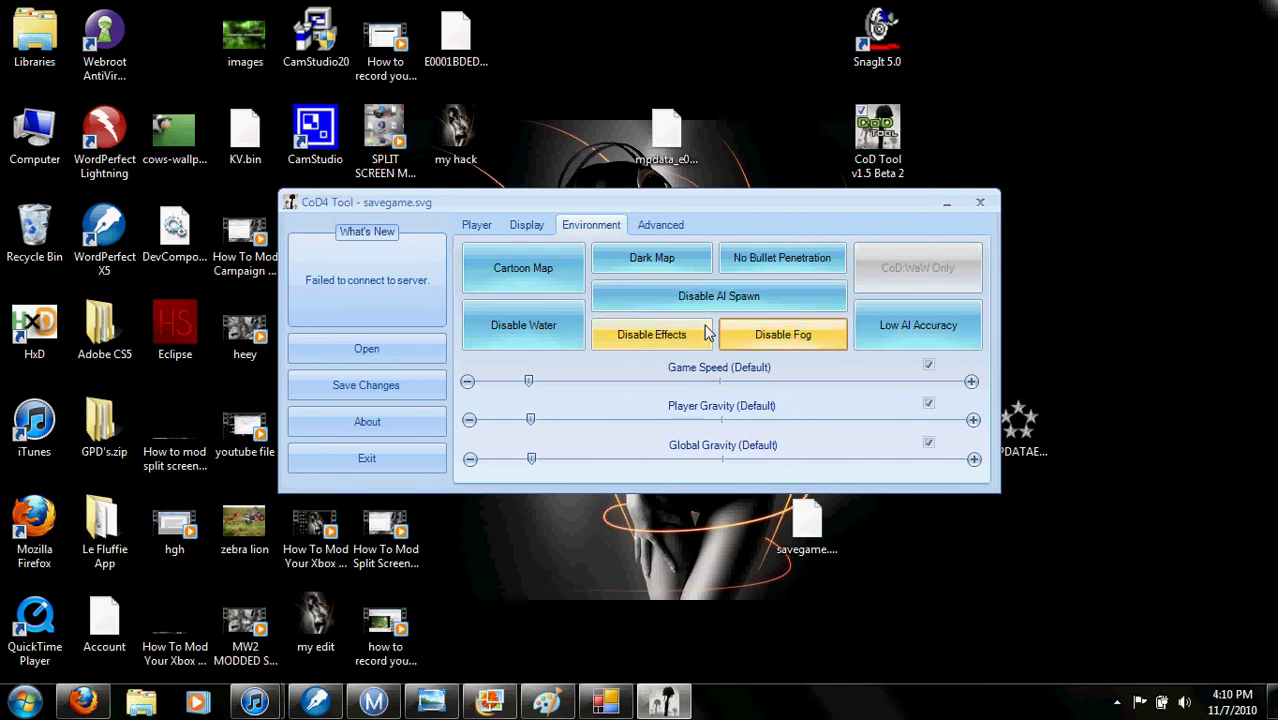
click(536, 340)
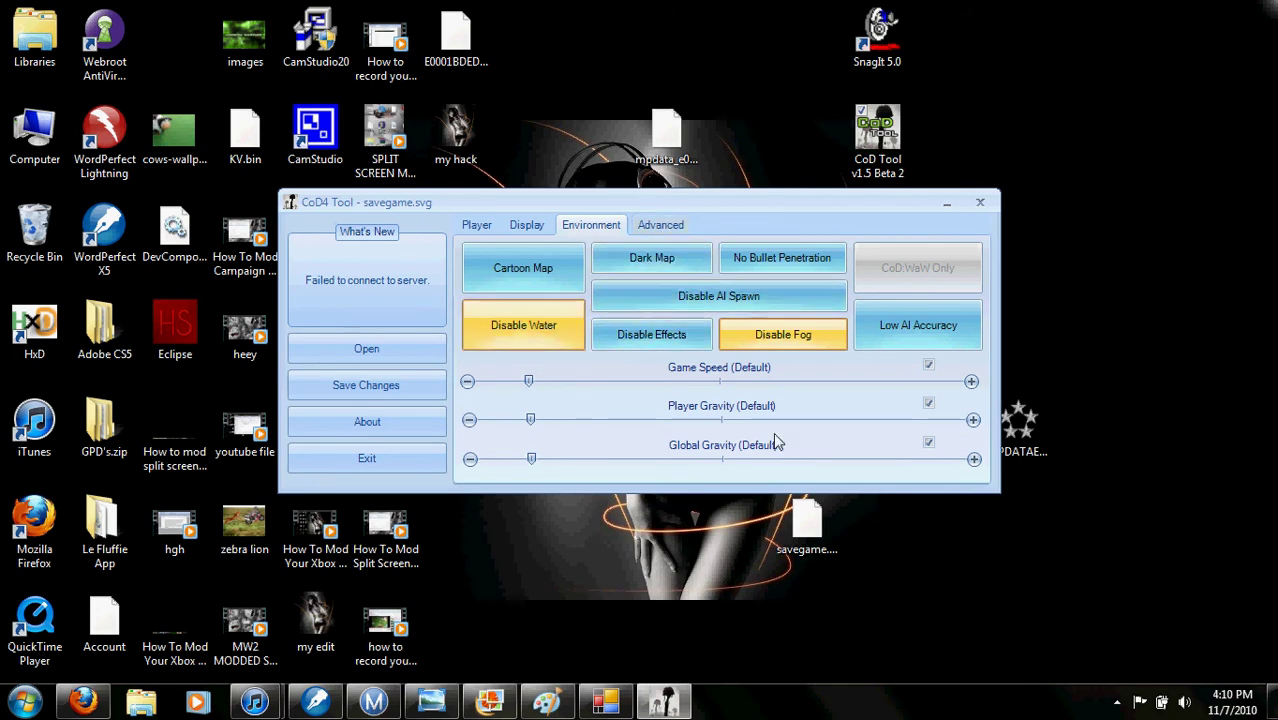
Step: Try a Game Speed of 0.4, reset it to its default, and set Player Gravity to 99
drag(528, 382, 500, 382)
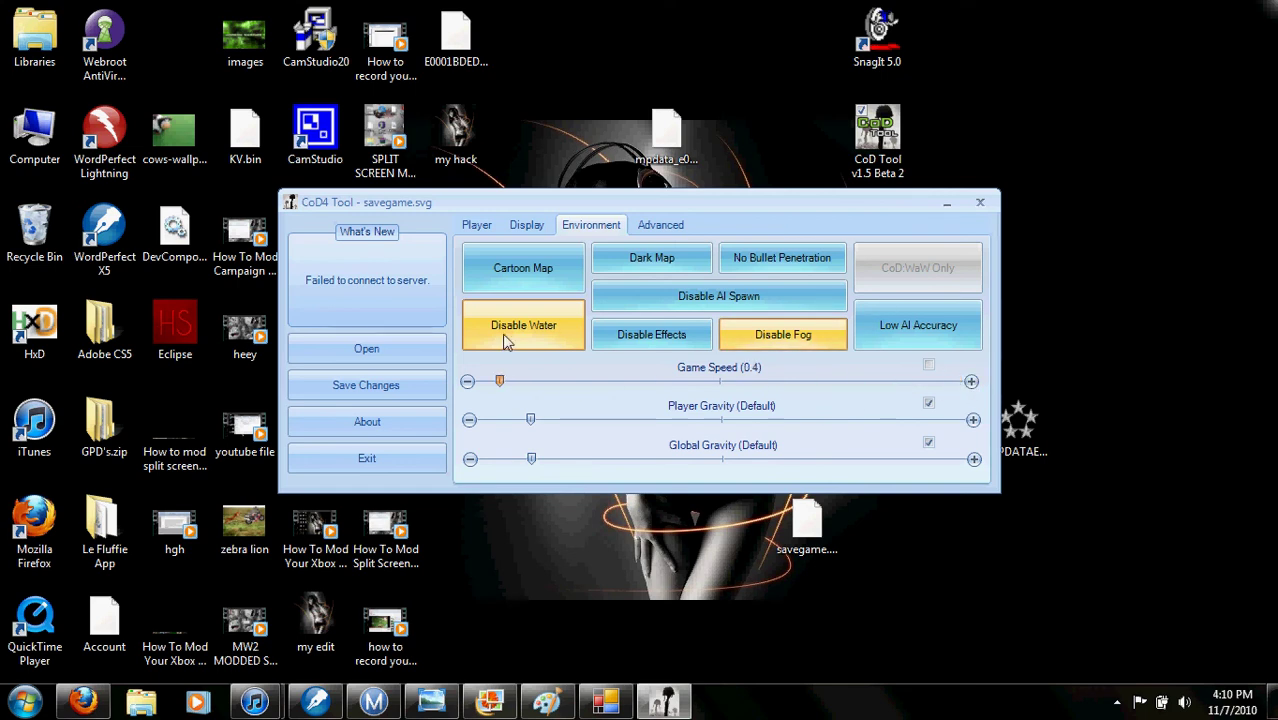
click(928, 366)
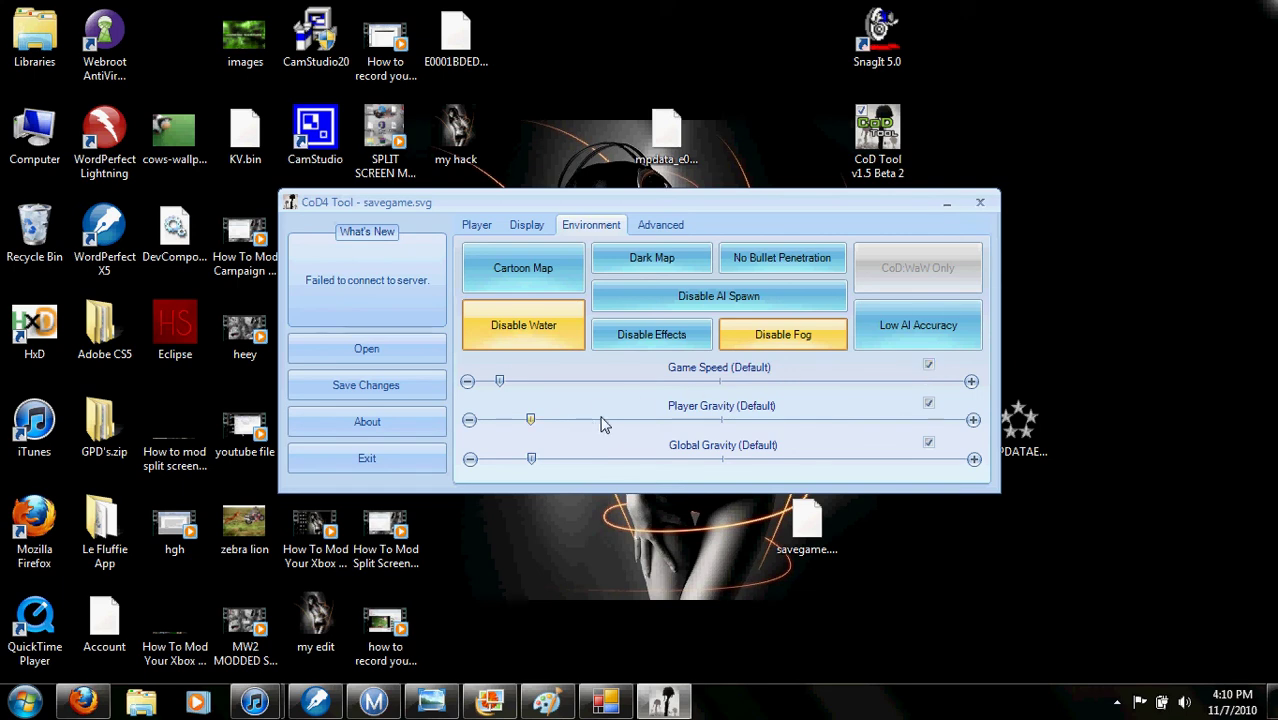
drag(530, 420, 966, 421)
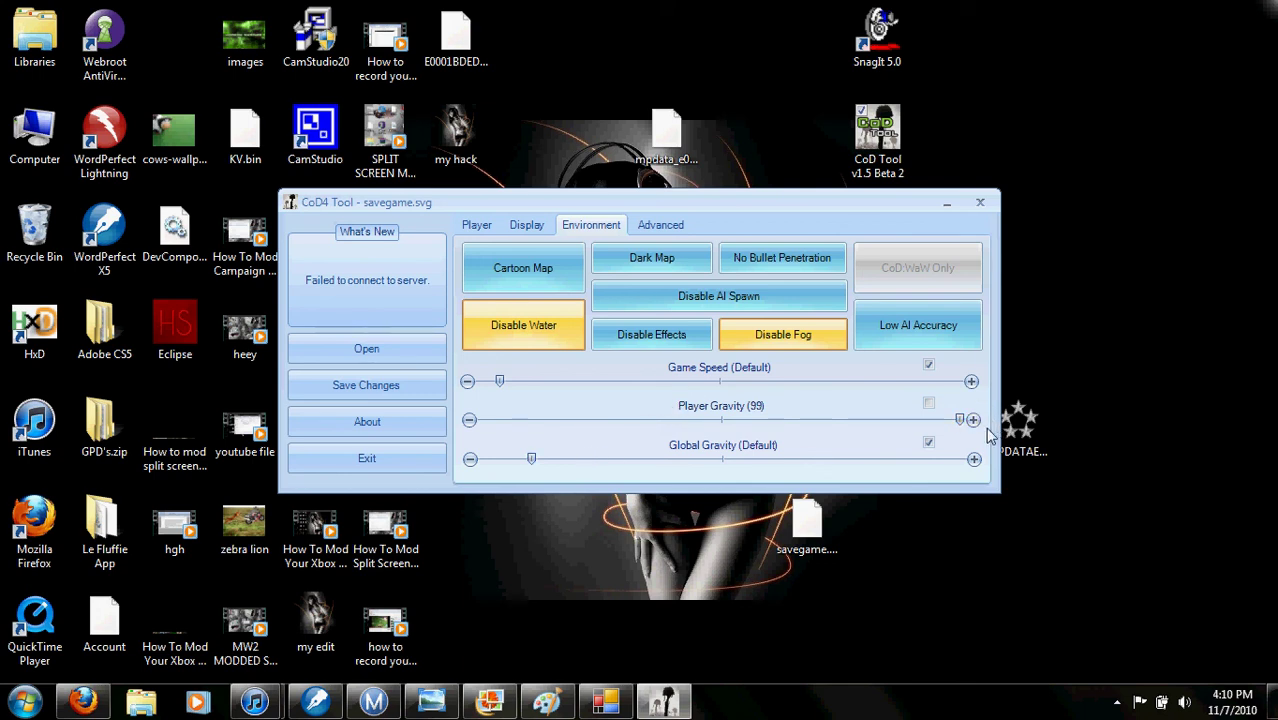
click(662, 226)
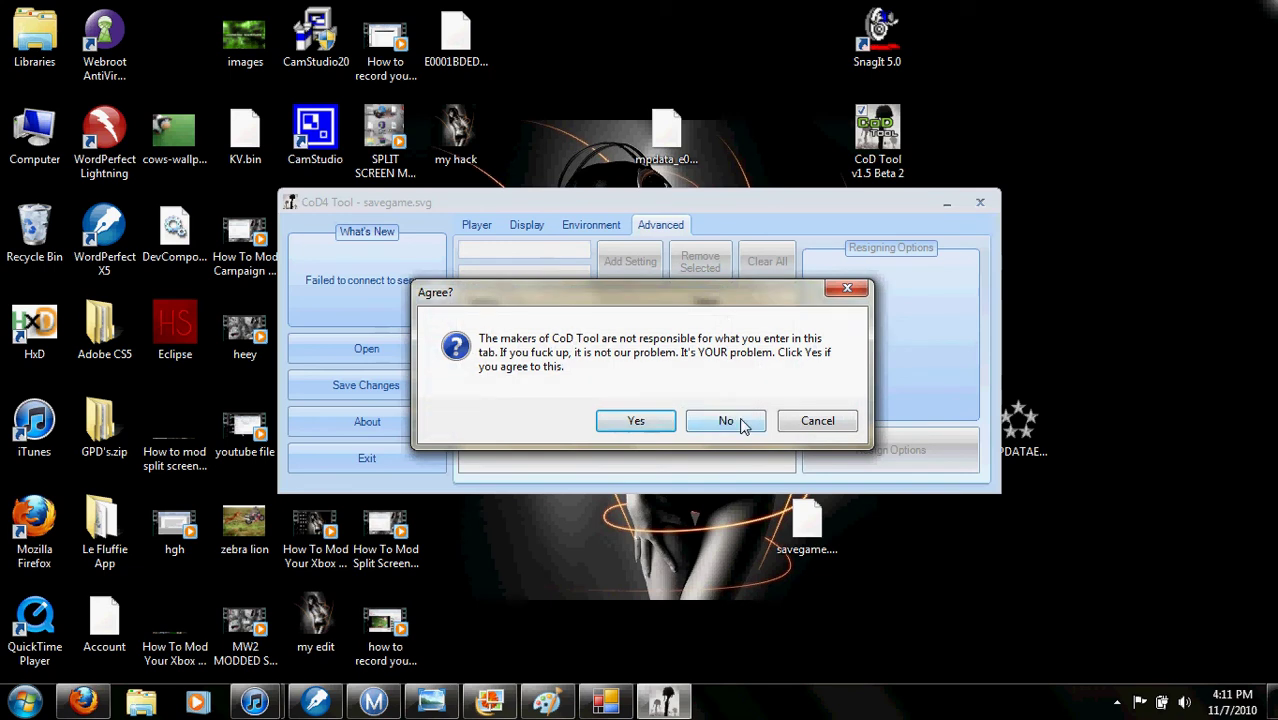
click(742, 420)
click(670, 230)
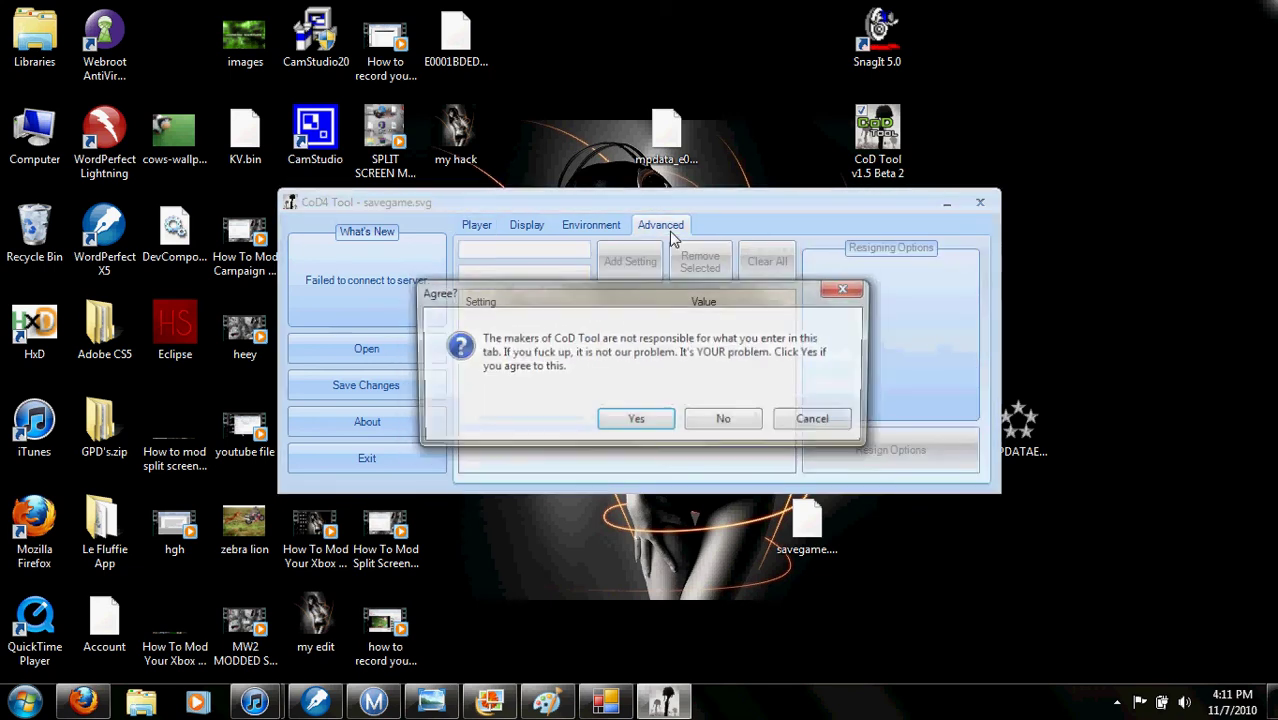
click(698, 416)
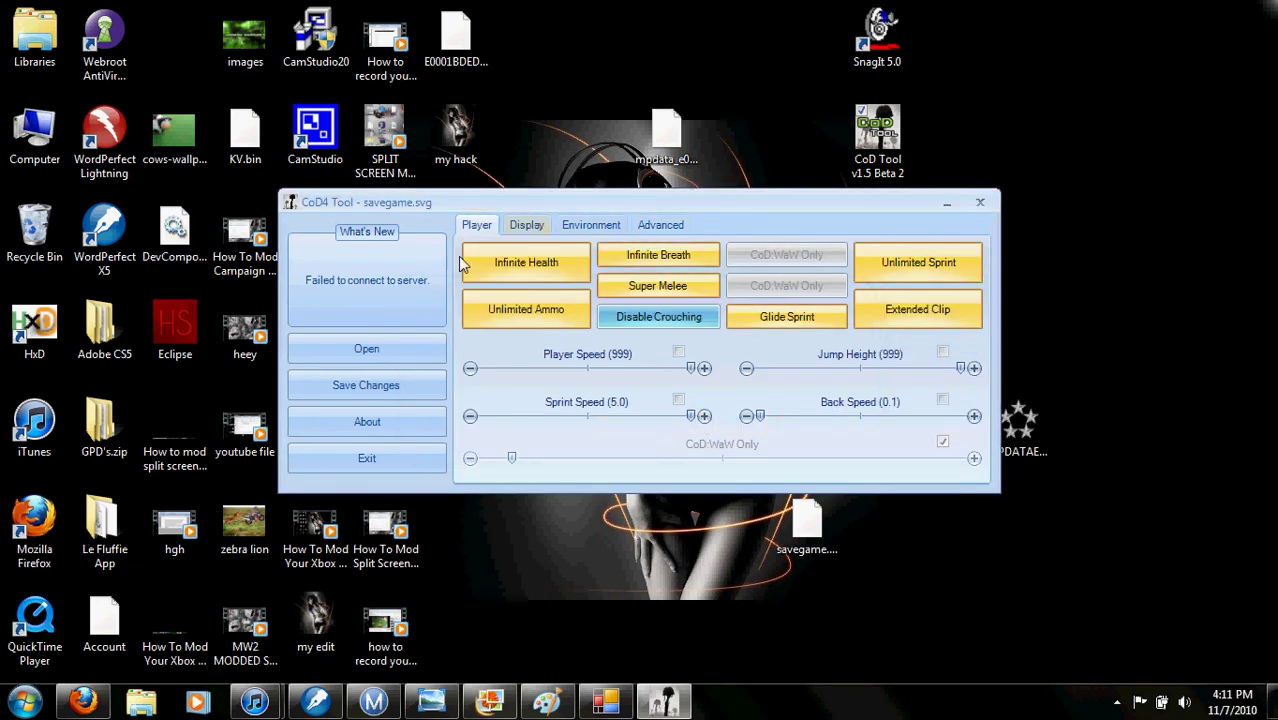
Step: Save the mods to savegame.svg, minimize the tool, and move the file to a clear spot beside Modio on the desktop
click(366, 385)
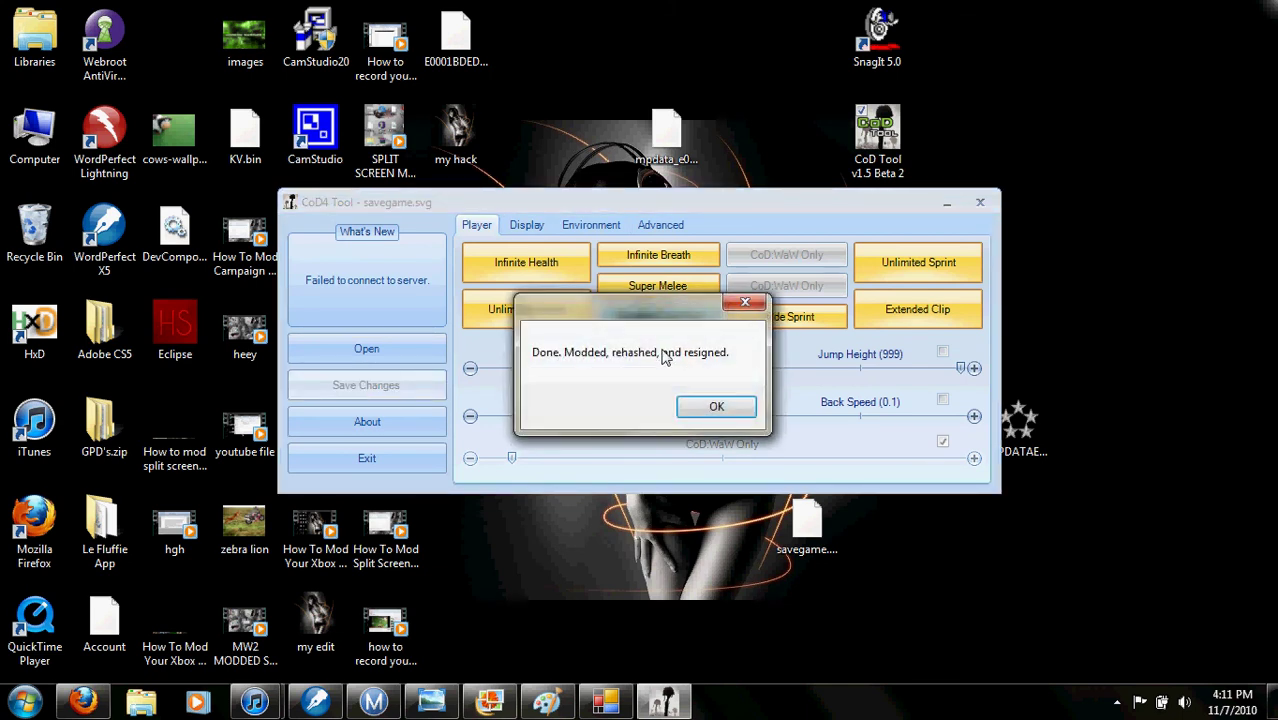
click(716, 408)
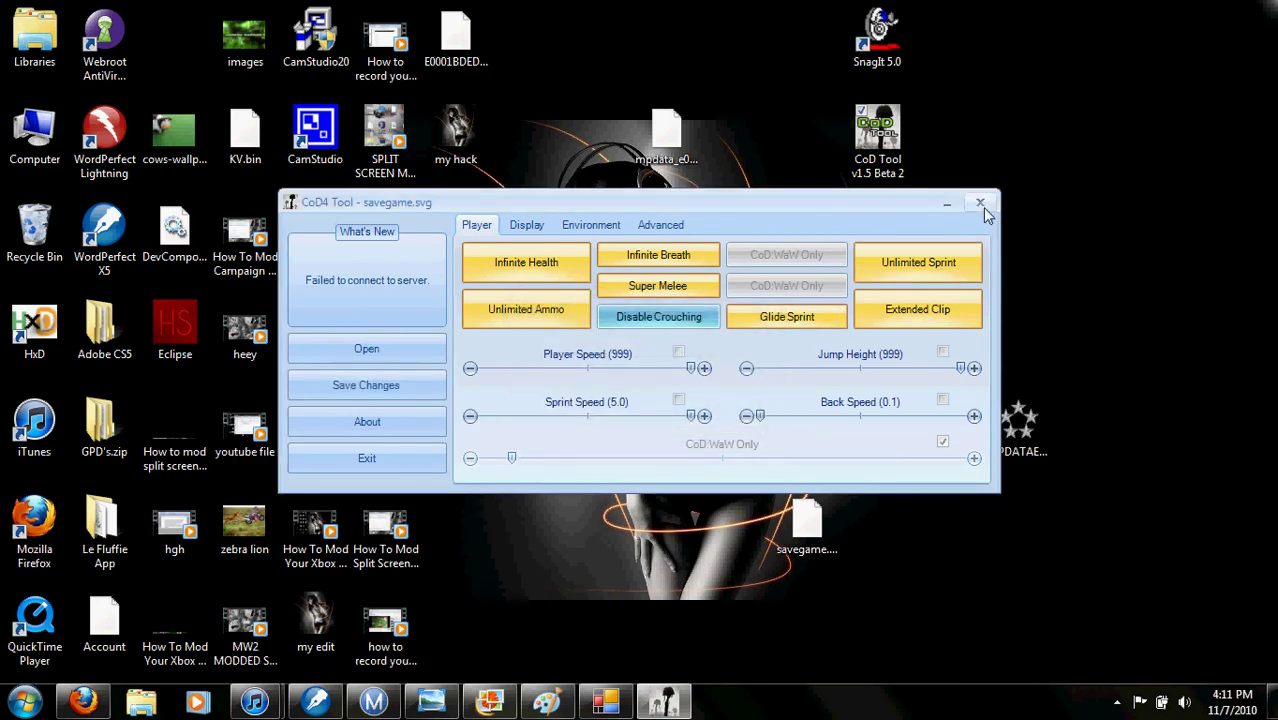
click(950, 205)
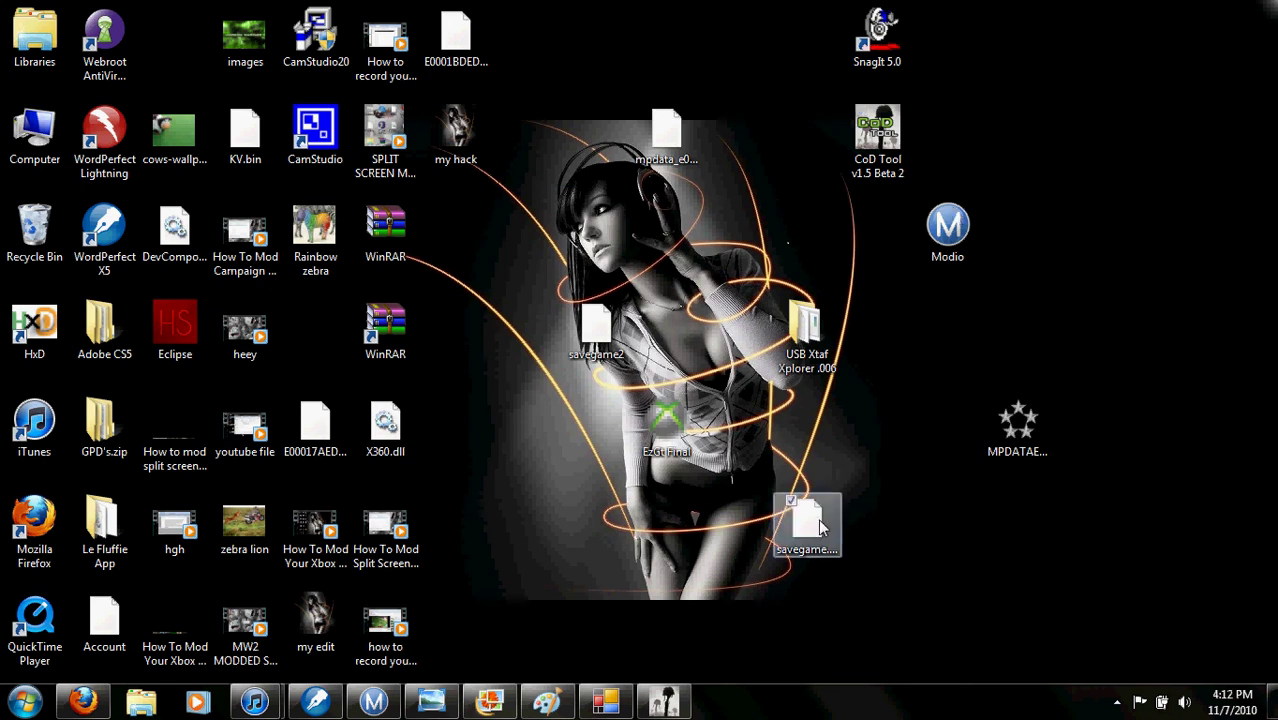
drag(820, 527, 1097, 230)
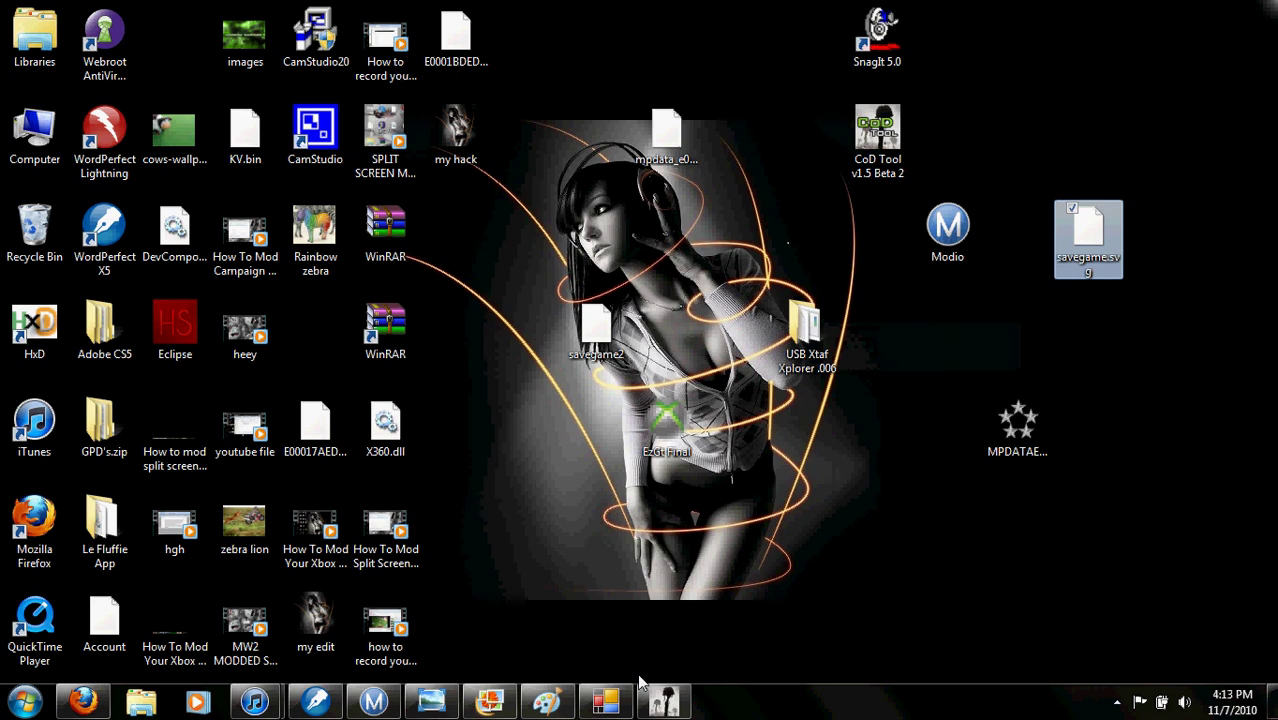
Step: Switch to Usb Xtaf Xplorer, replace the USB device's savegame.svg with the modded desktop copy, and close the program
click(605, 700)
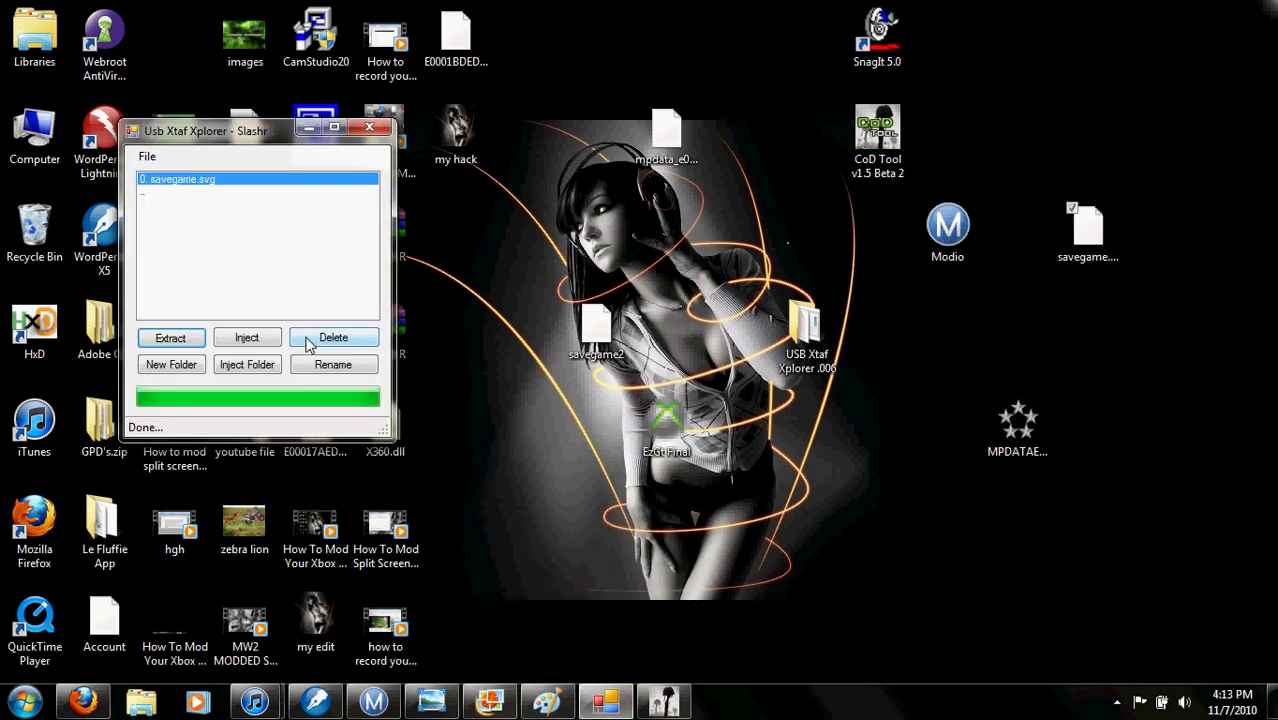
click(308, 343)
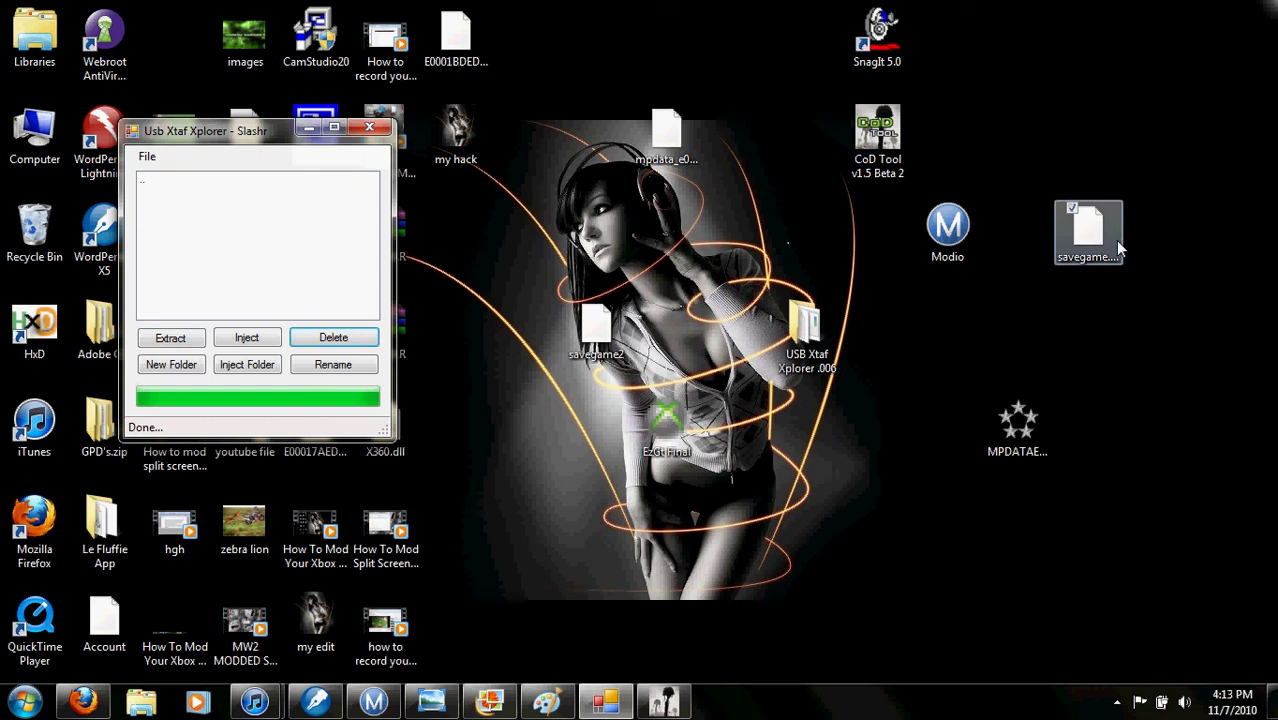
drag(1120, 250, 226, 213)
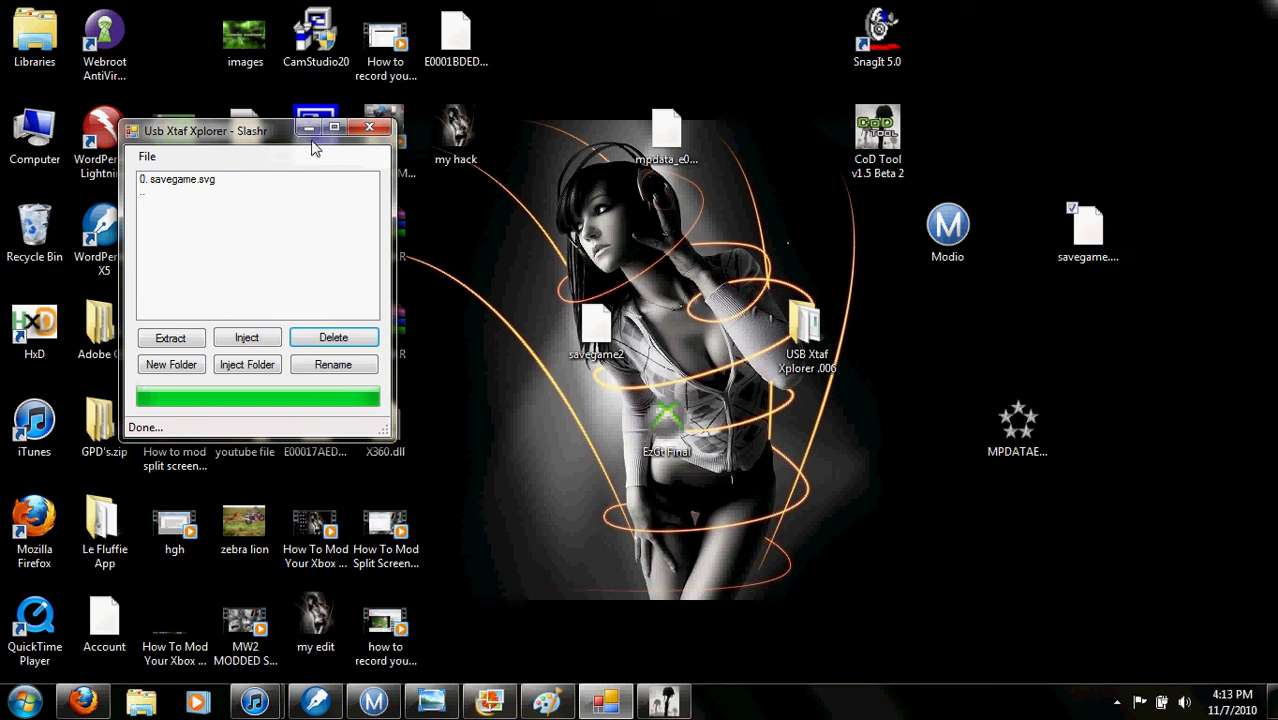
click(369, 127)
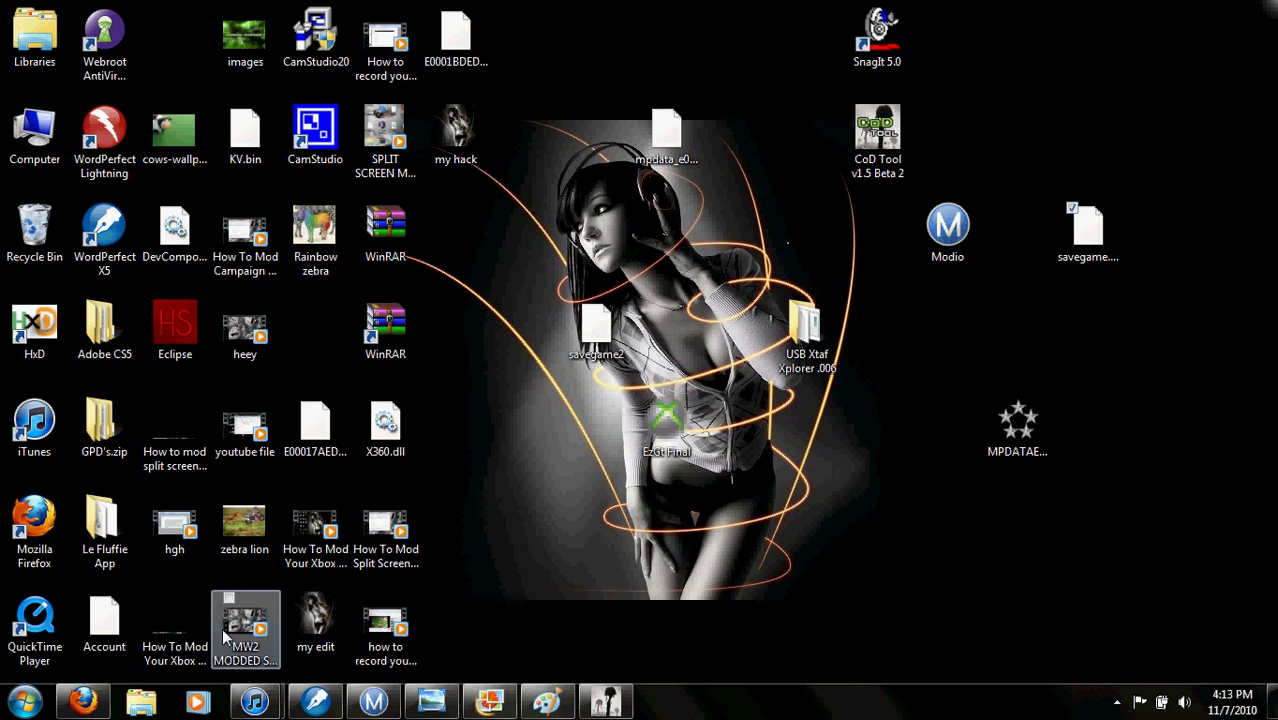
mouse_move(105, 697)
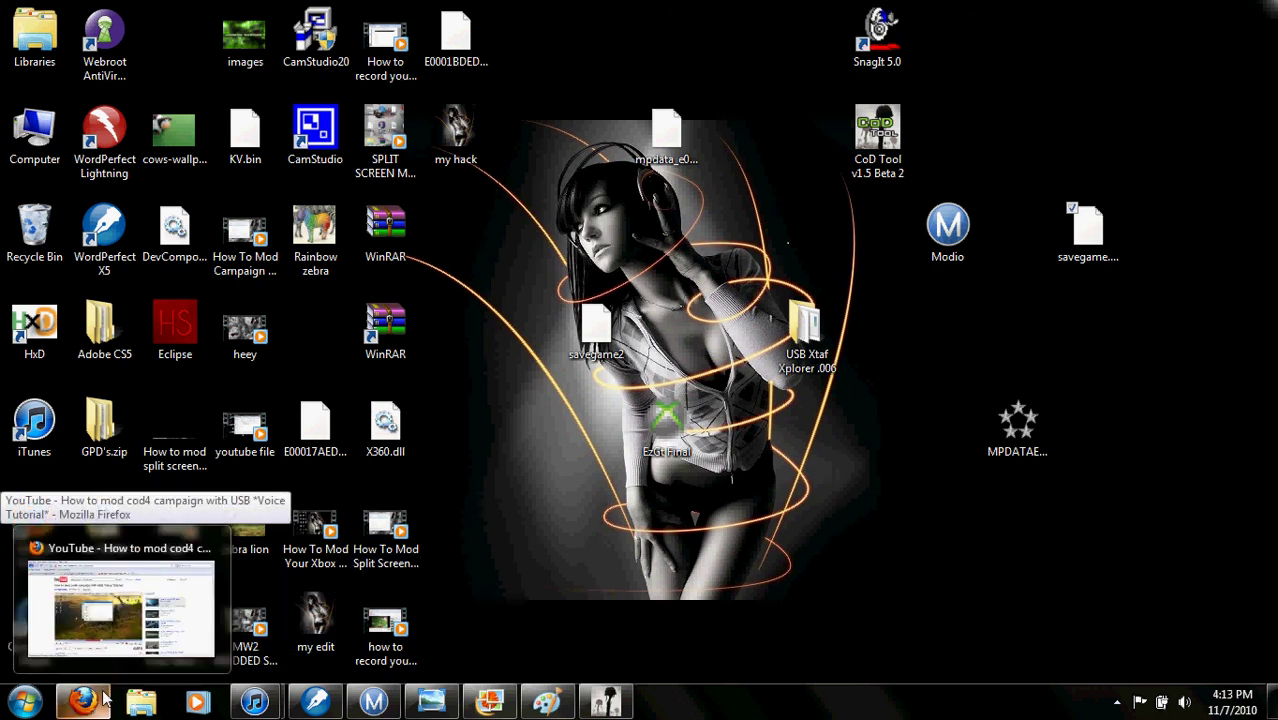